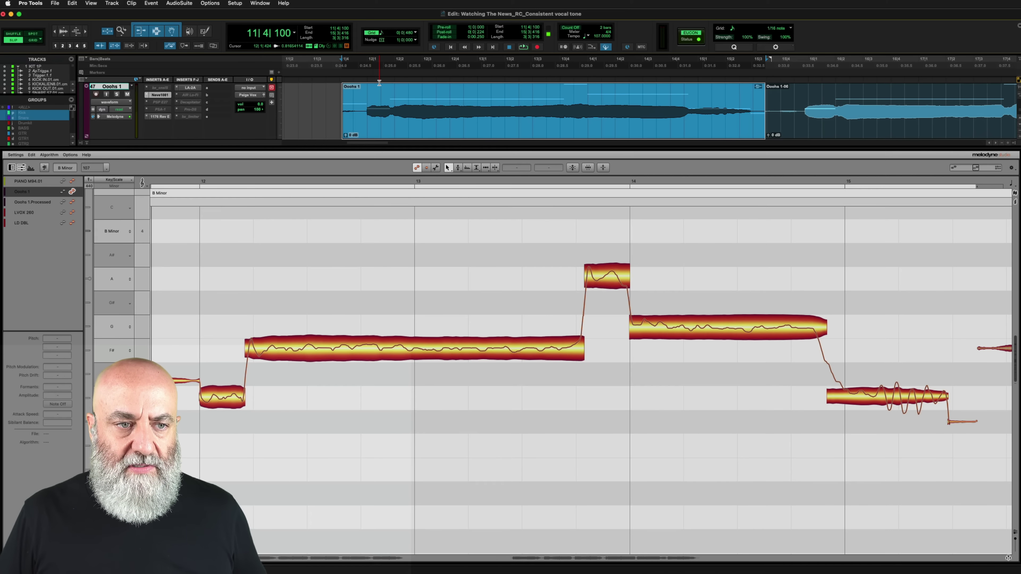
- Play the original and processed ooh takes to compare them, then return to the original track
key("space")
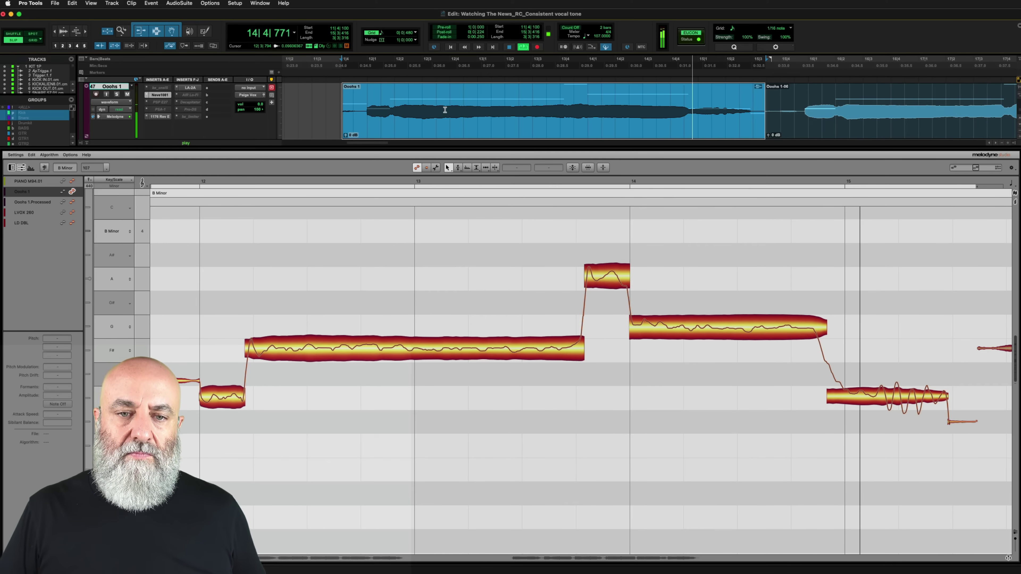
key("space")
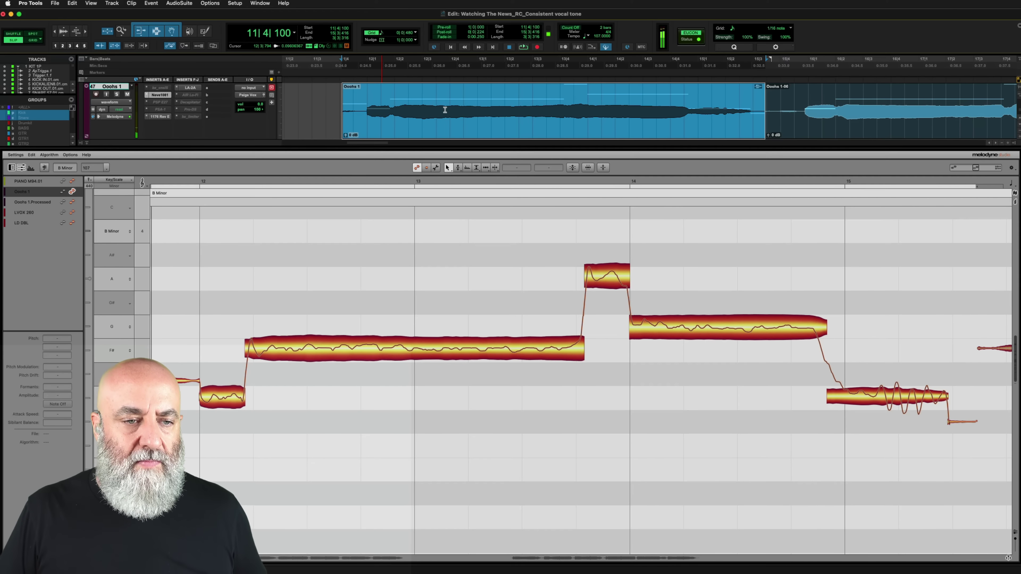
scroll(445, 109, "down", 1)
left_click(445, 125)
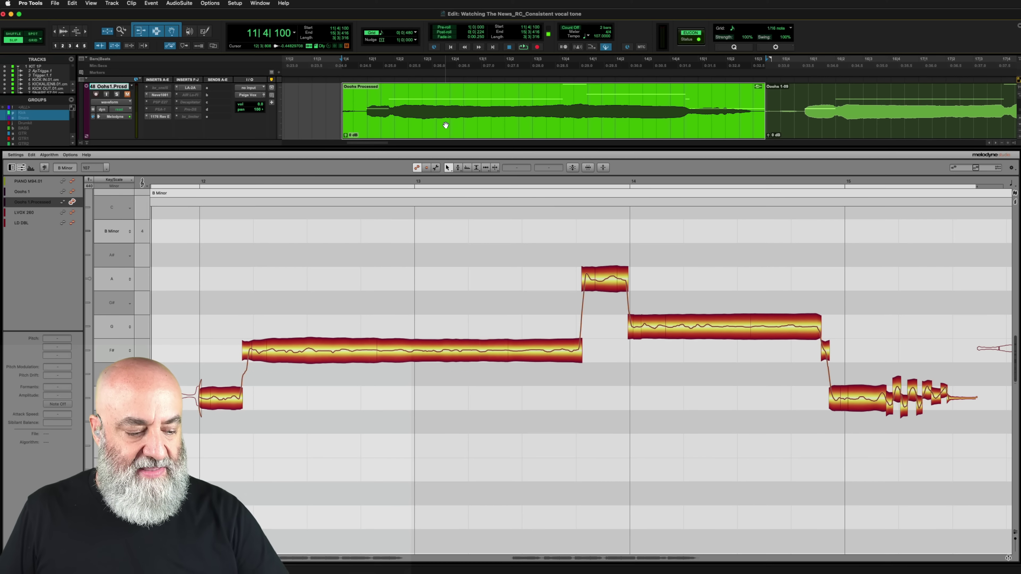
key("space")
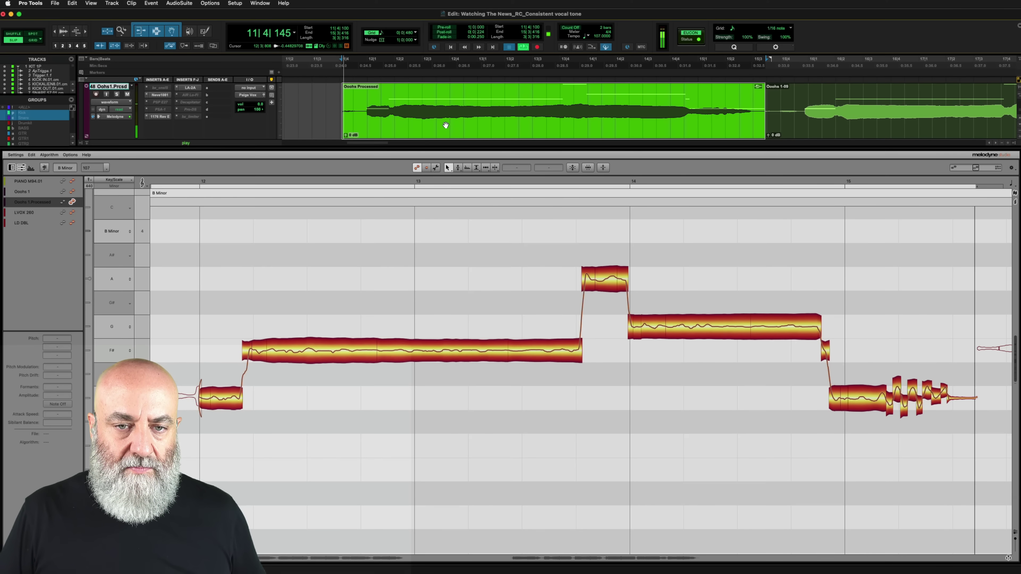
key("space")
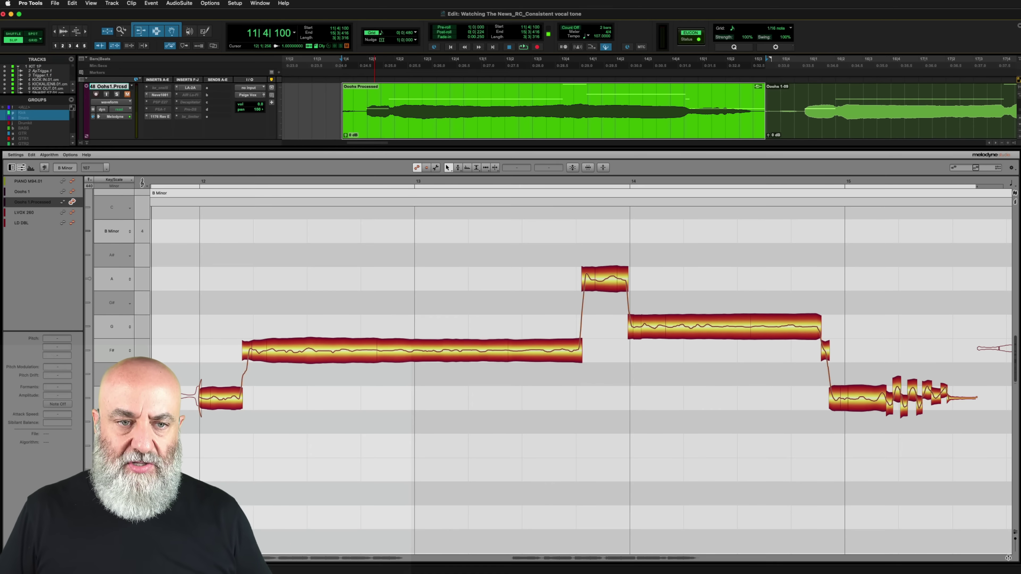
key("p")
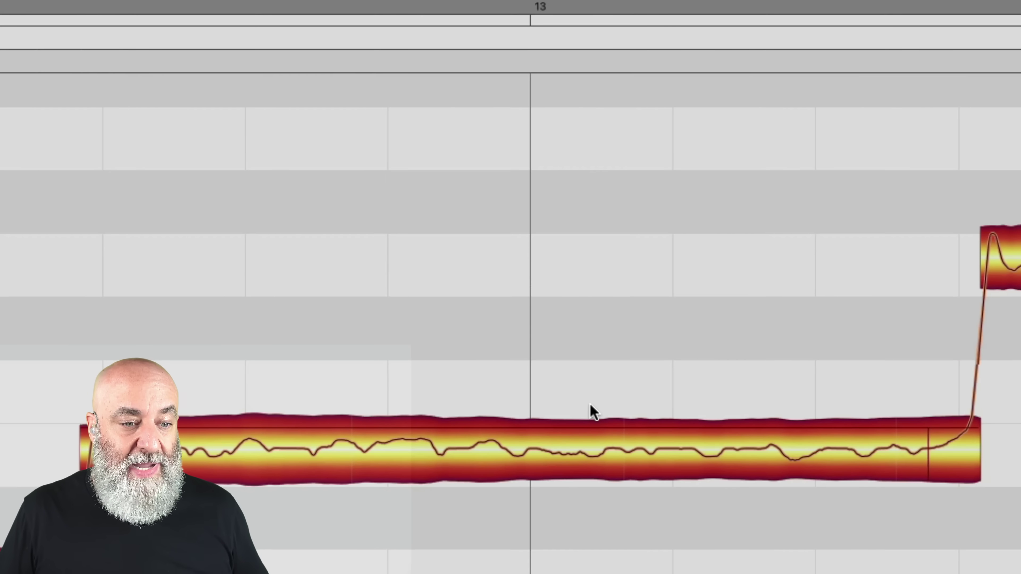
- Switch to the Note Separation Tool in note assignment mode and drag the separation slider higher
right_click(593, 411)
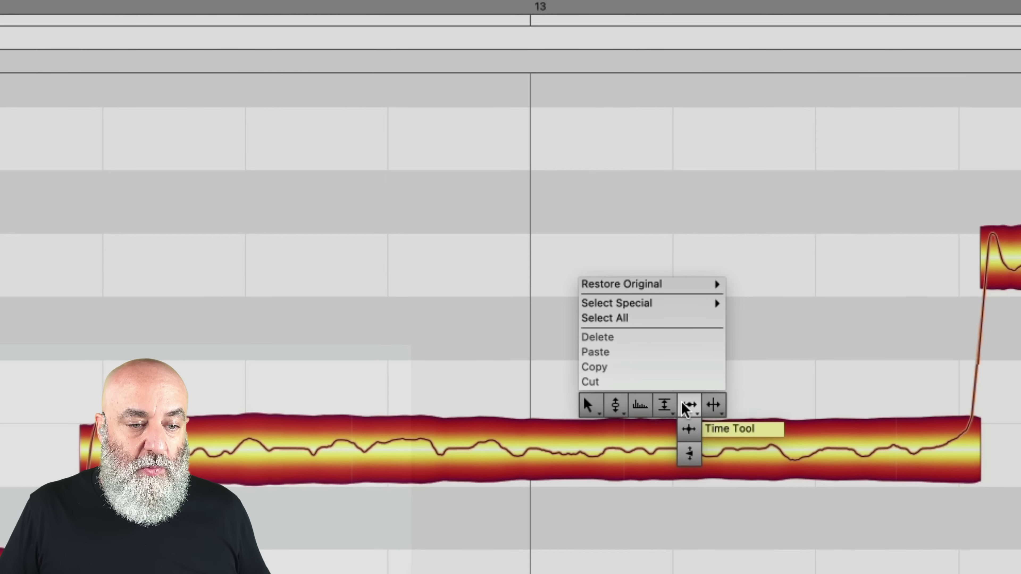
left_click(688, 122)
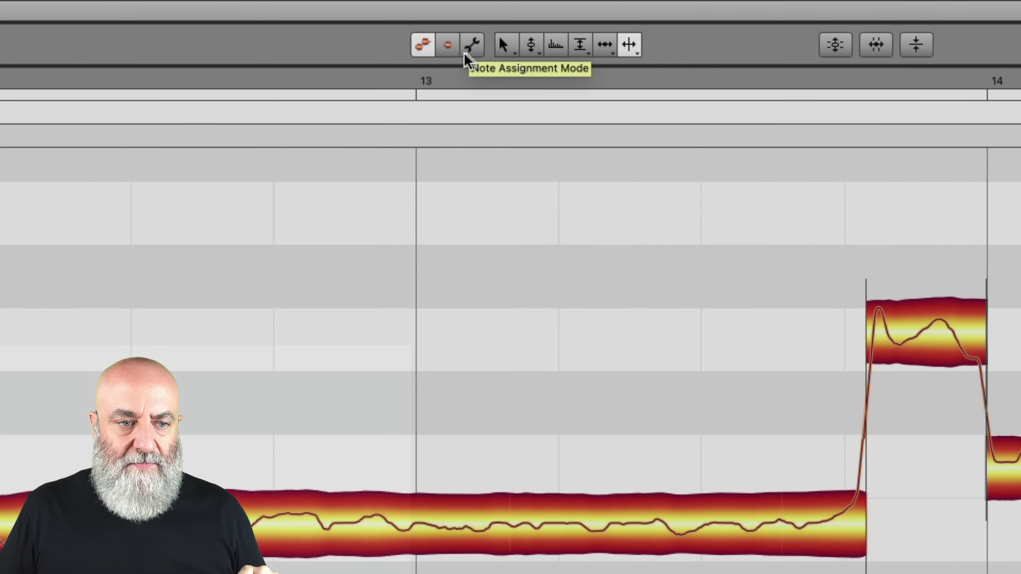
left_click(473, 46)
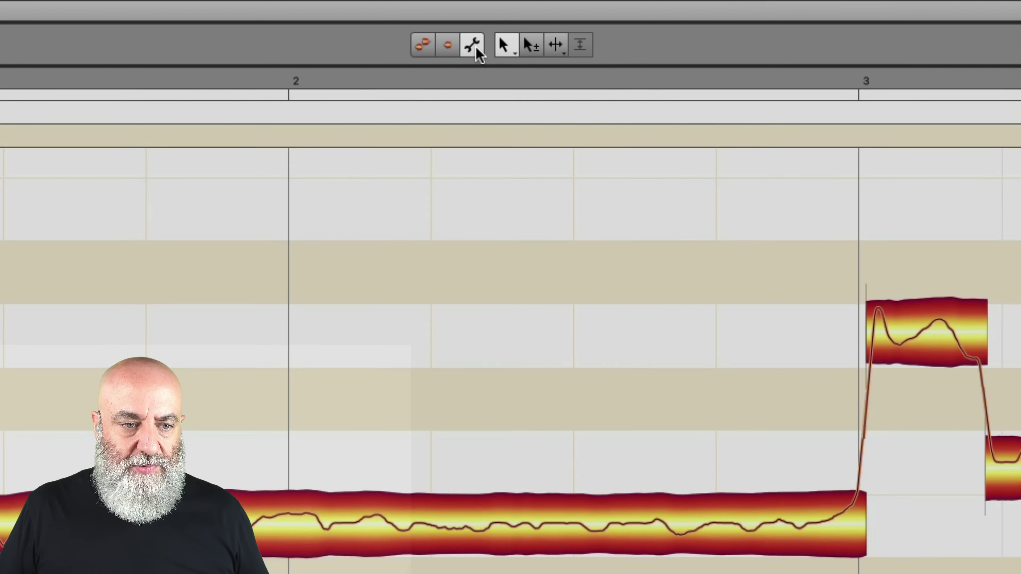
right_click(450, 368)
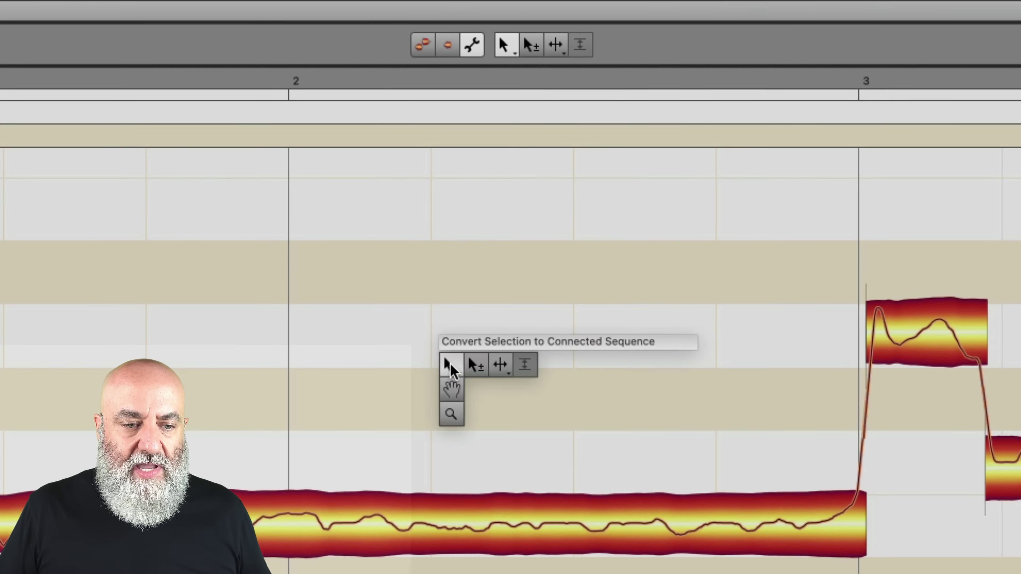
left_click(499, 364)
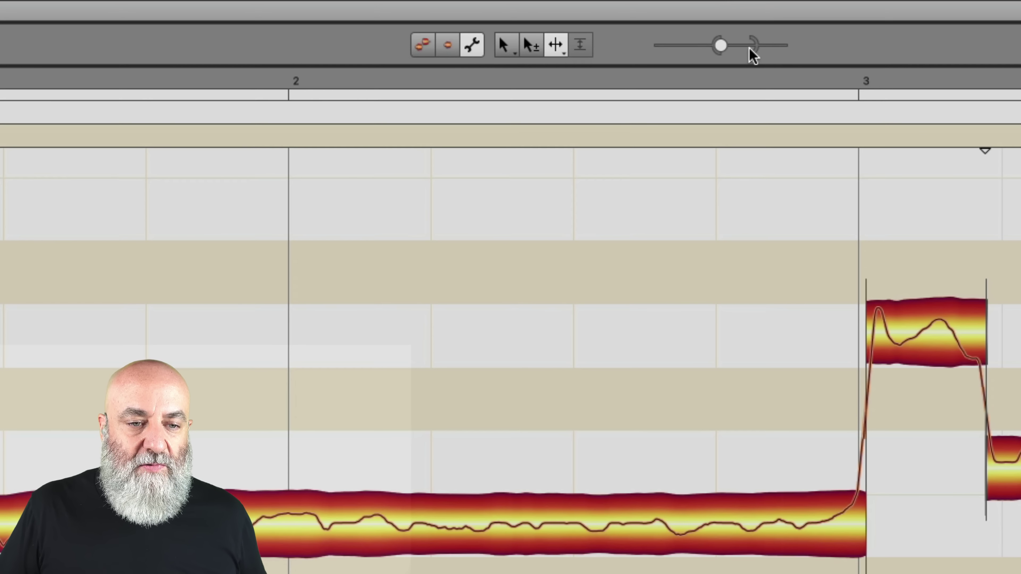
left_click_drag(753, 55, 784, 55)
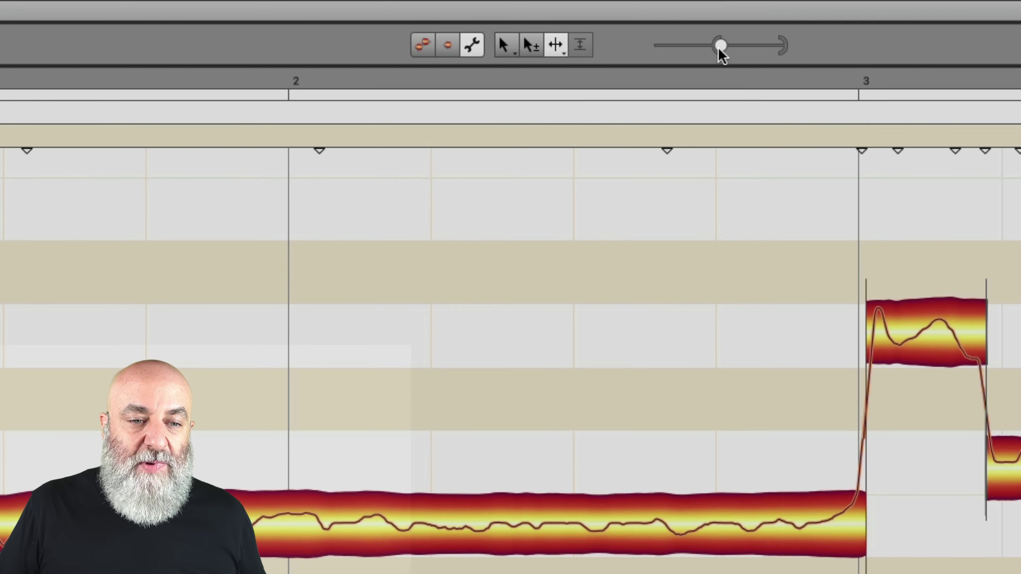
left_click_drag(719, 48, 779, 47)
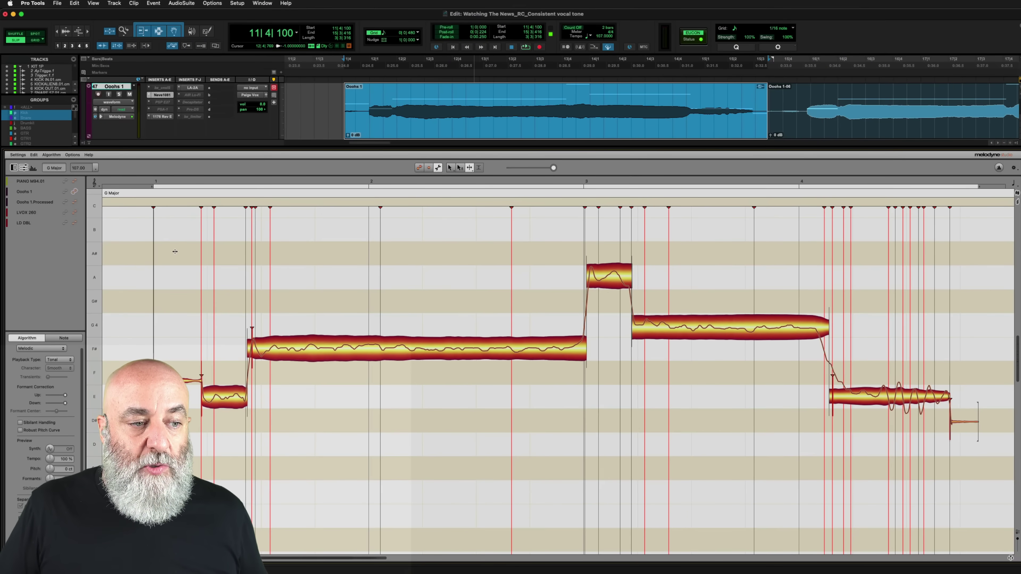
- Marquee-select every note in the phrase and reseparate them at the starting-point lines
left_click_drag(175, 251, 959, 422)
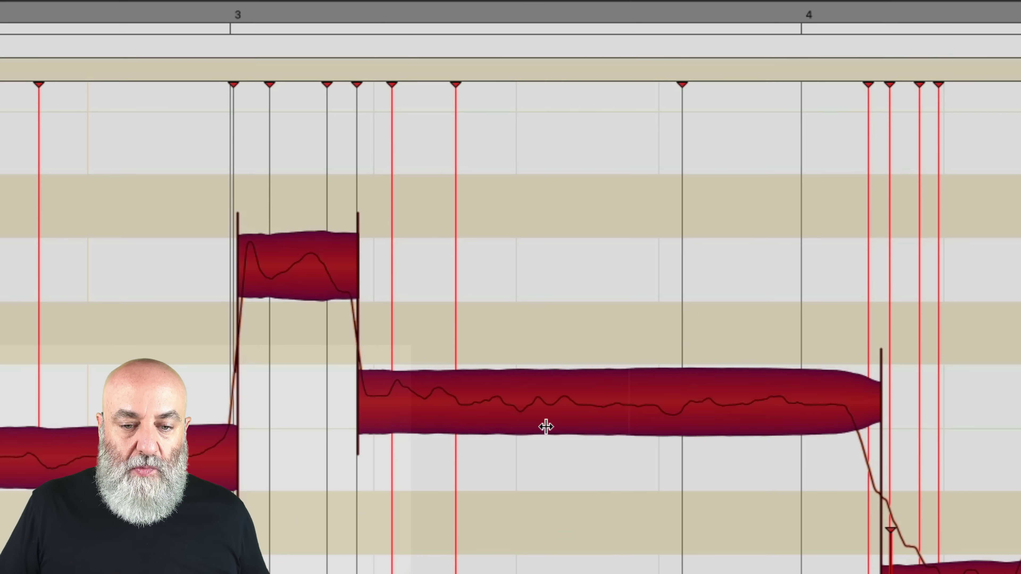
right_click(705, 336)
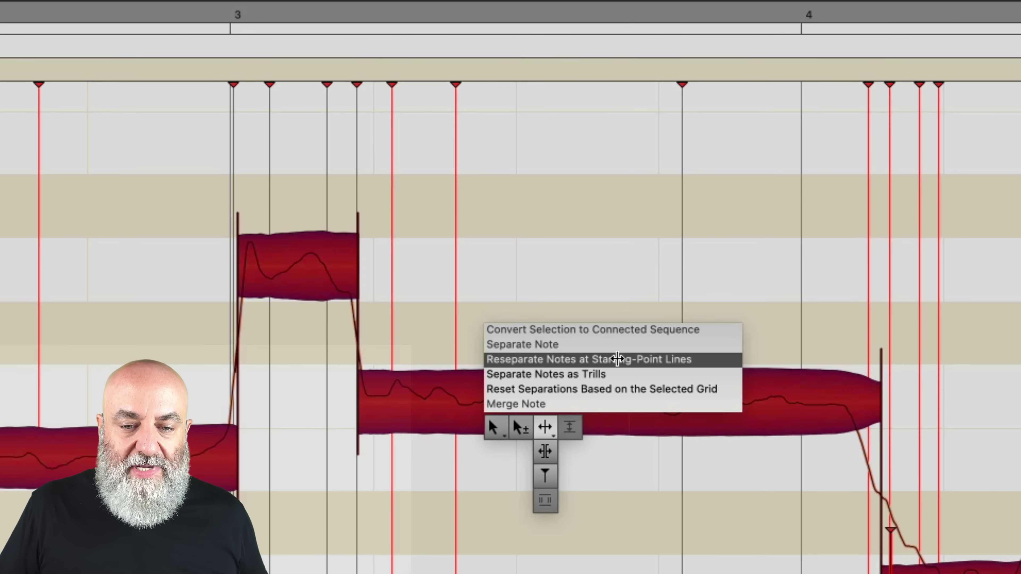
left_click(706, 359)
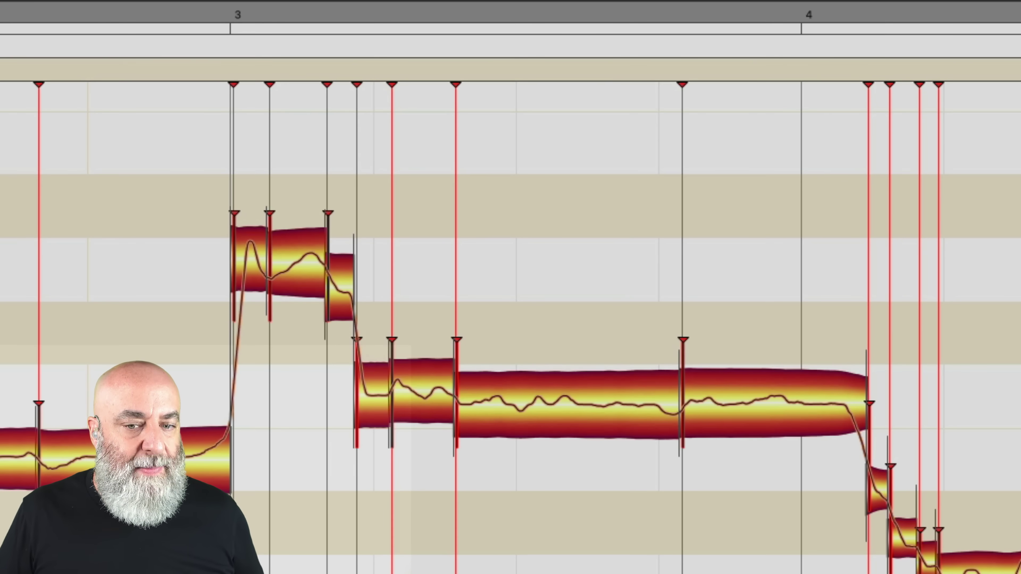
- Split the long tail notes at each pitch dip and adjust the split lines to fit the swings
scroll(510, 287, "right", 3)
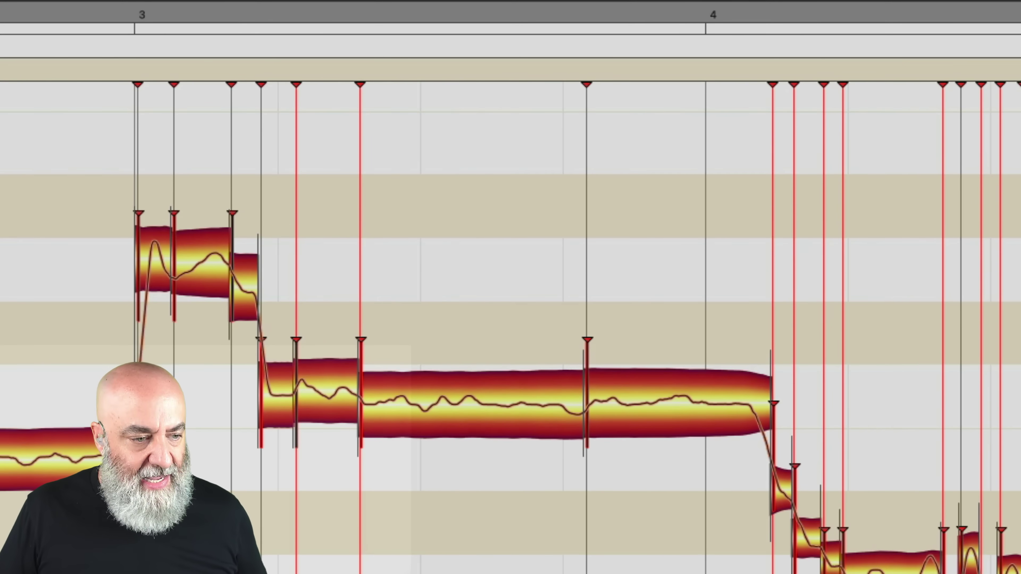
scroll(510, 287, "right", 2)
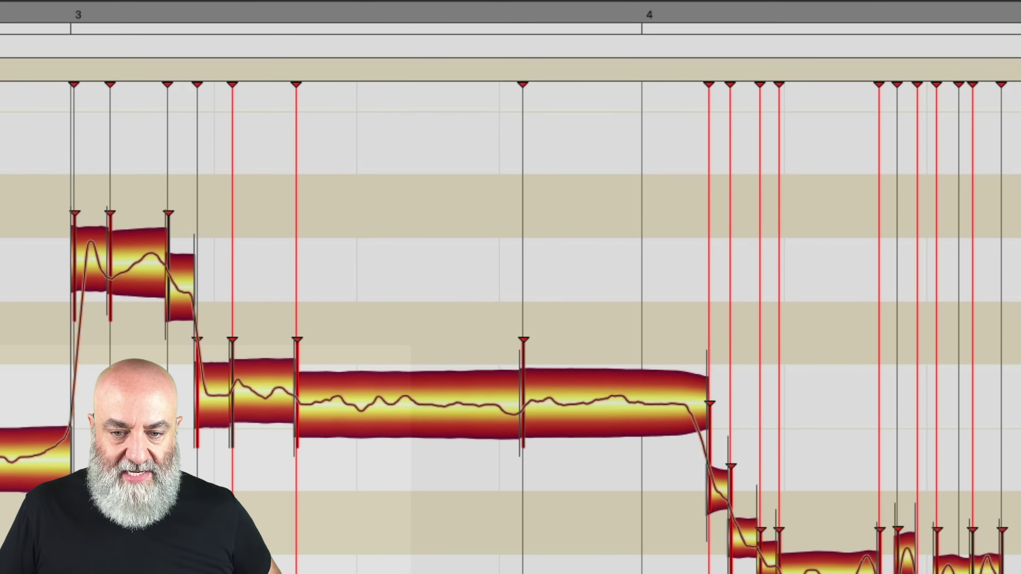
scroll(775, 467, "right", 10)
scroll(775, 468, "down", 5)
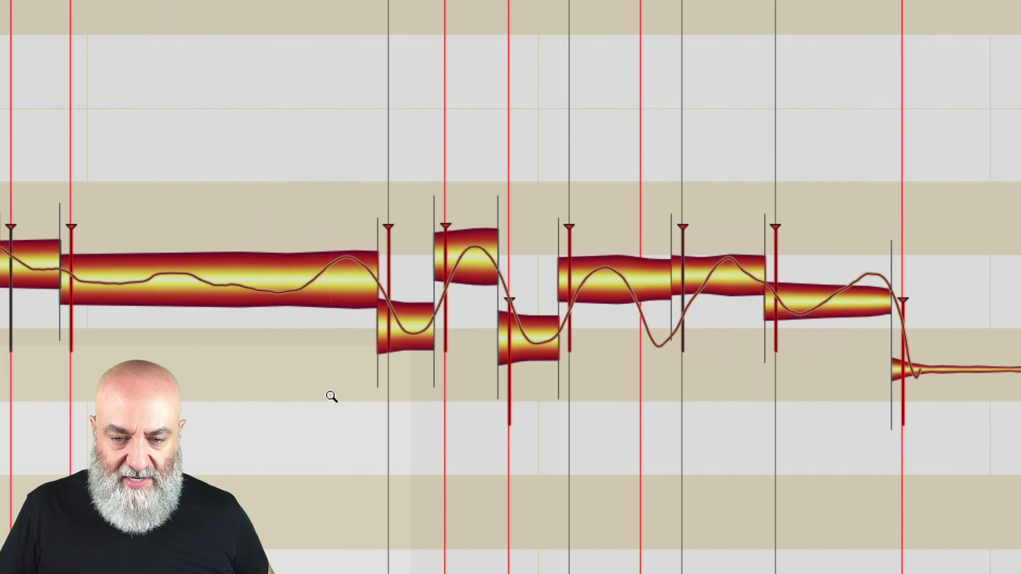
scroll(332, 396, "down", 3)
scroll(380, 401, "up", 4)
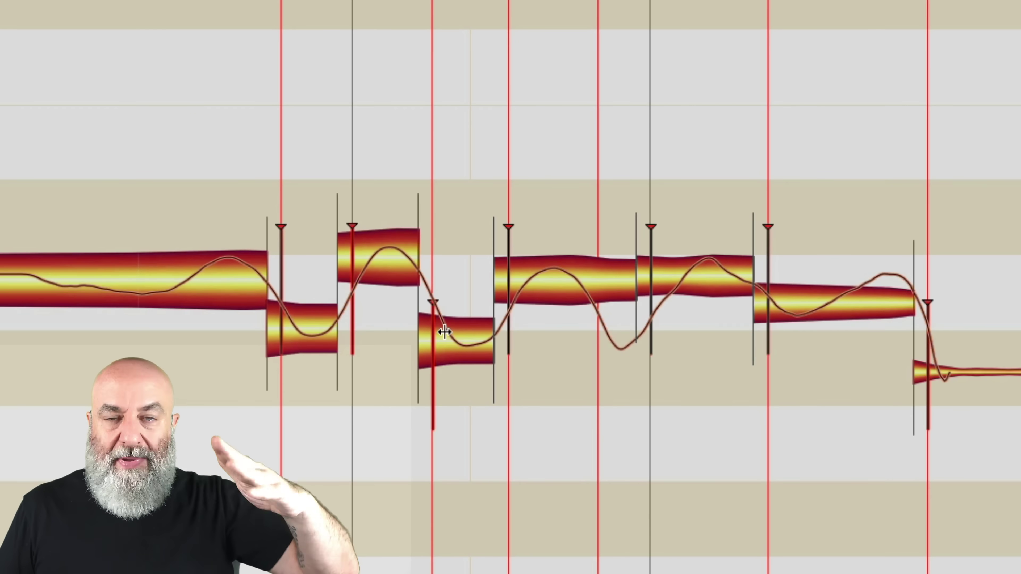
double_click(190, 287)
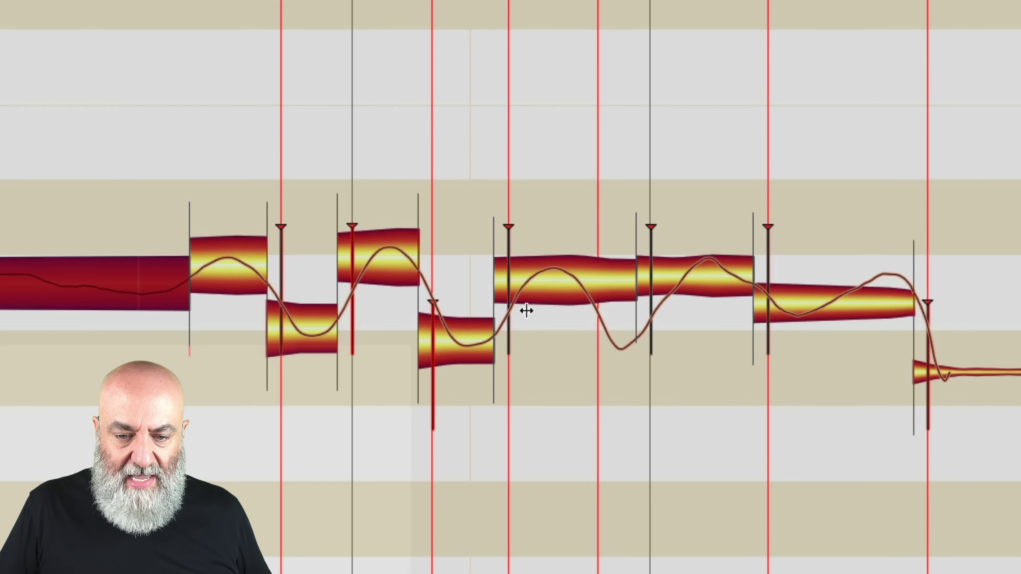
left_click(587, 295)
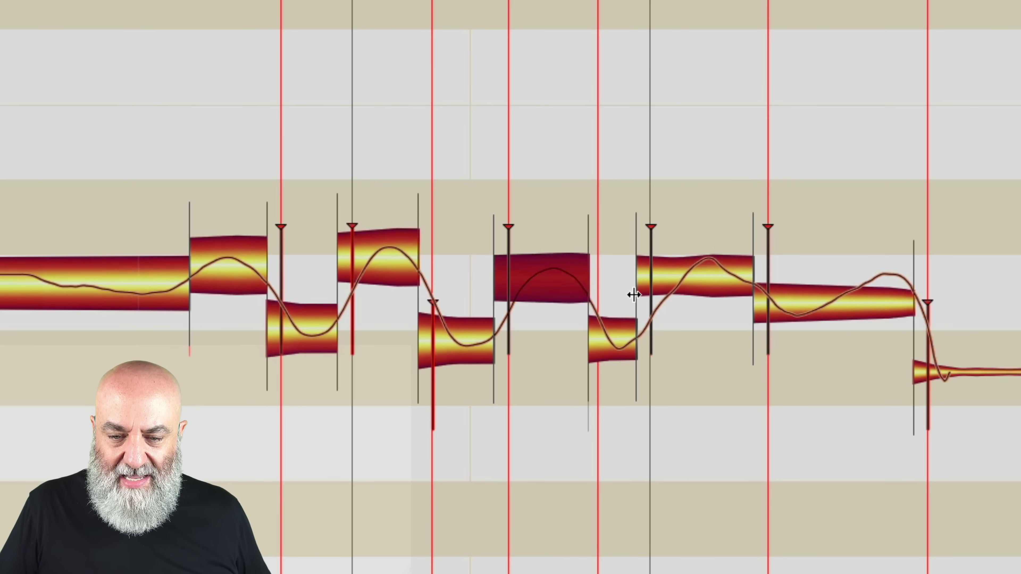
left_click_drag(634, 295, 654, 294)
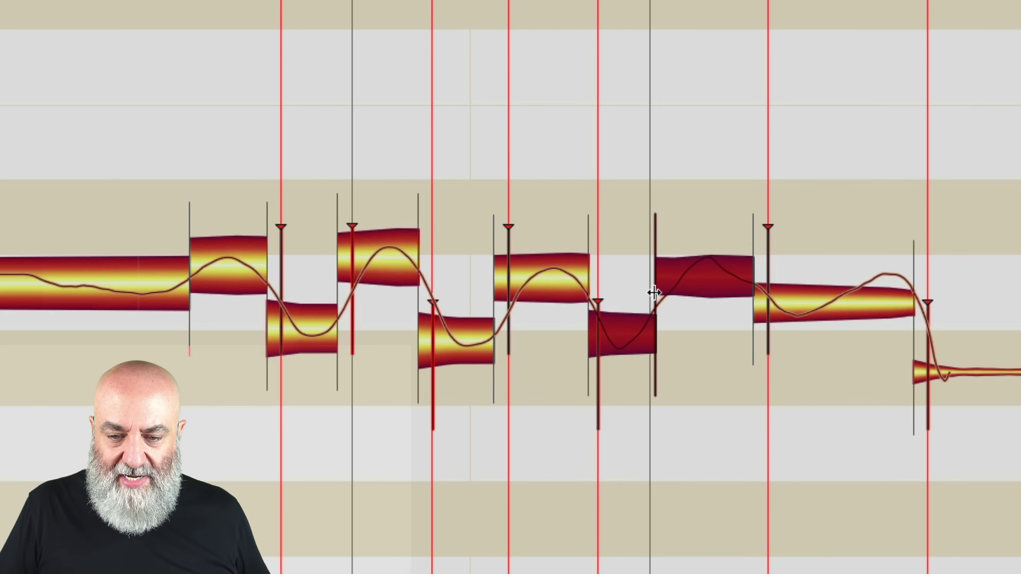
left_click(847, 288)
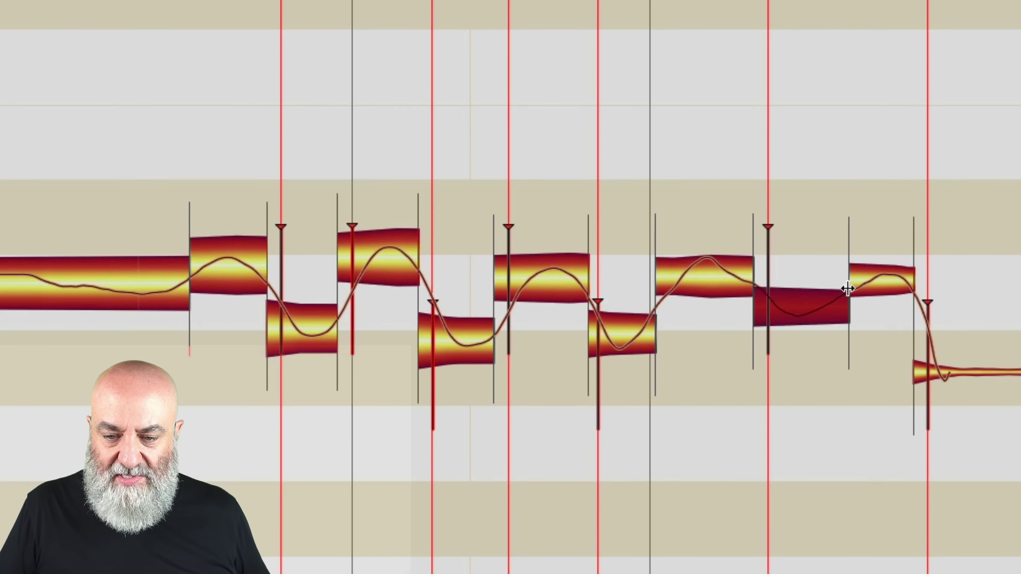
left_click_drag(847, 288, 841, 289)
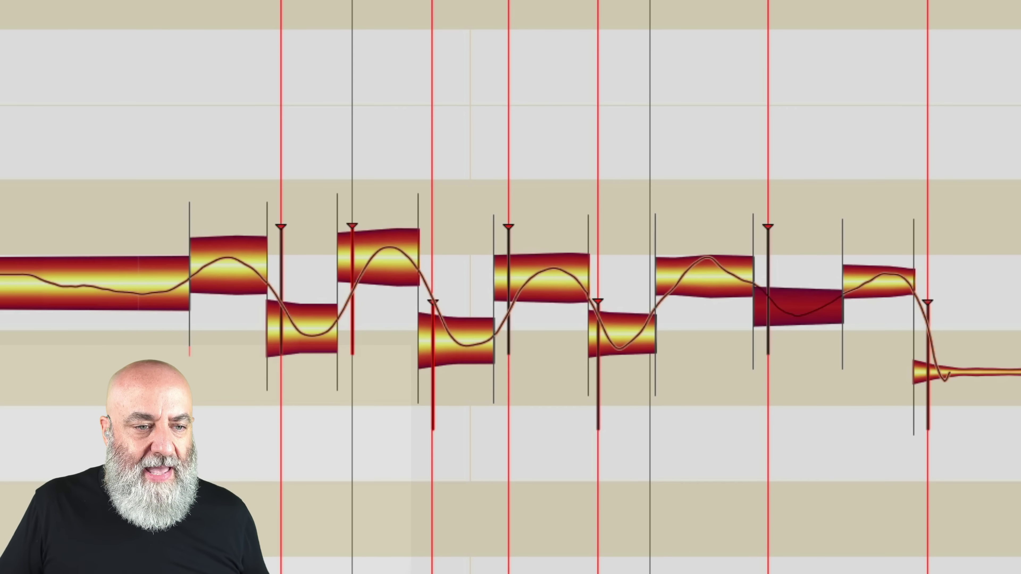
- Marquee-select all the ooh notes and open the Correct Pitch Macro dialog
scroll(510, 287, "down", 5)
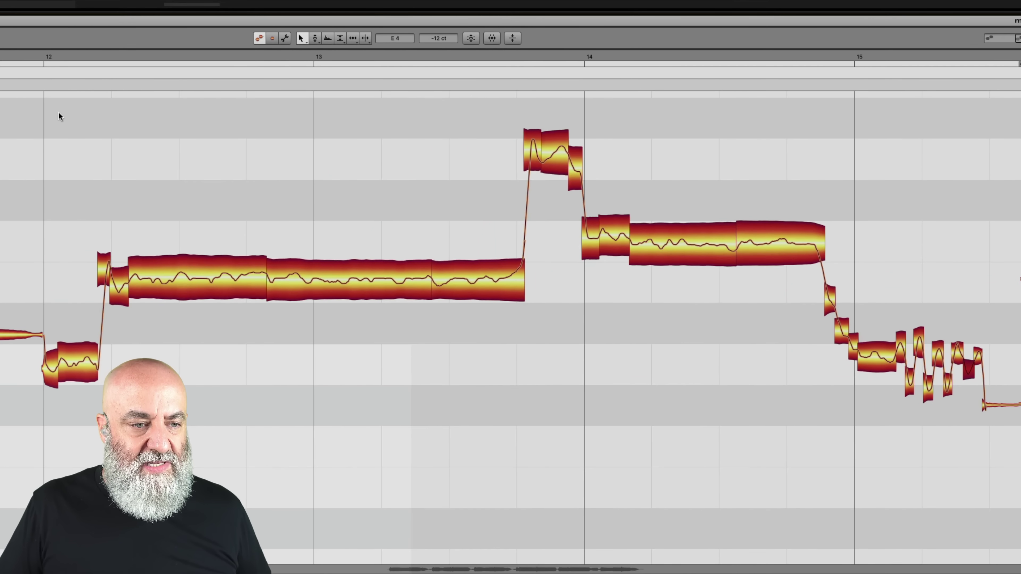
left_click_drag(56, 111, 987, 424)
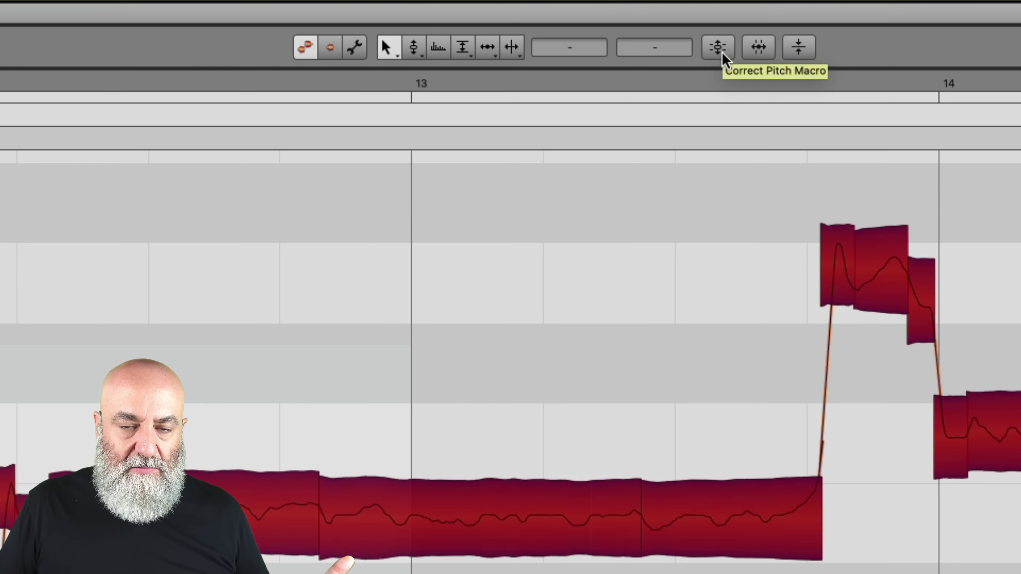
left_click(718, 48)
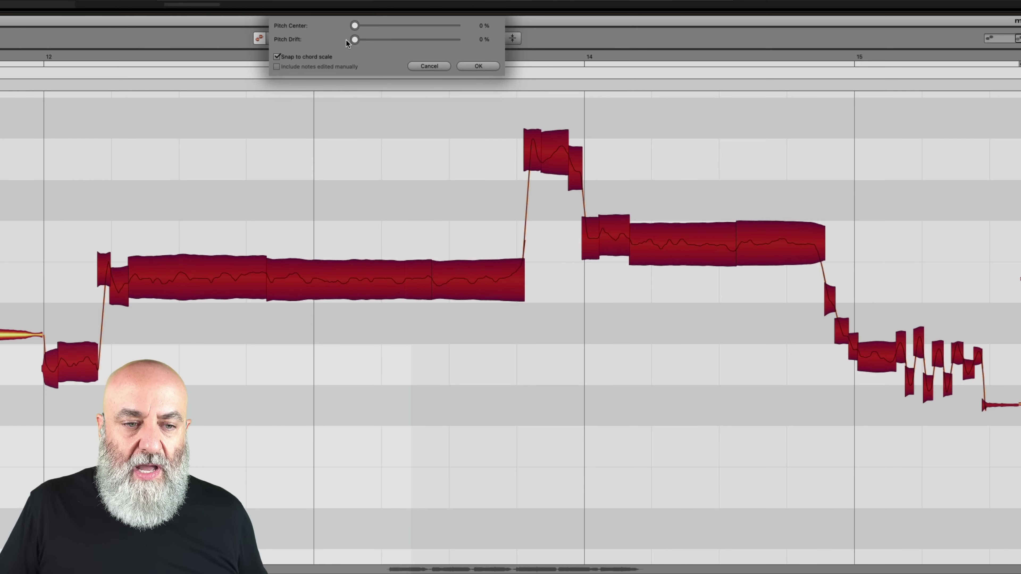
- Set both Pitch Drift and Pitch Center correction to 100% in the Correct Pitch Macro
left_click_drag(355, 39, 386, 40)
left_click_drag(479, 51, 477, 50)
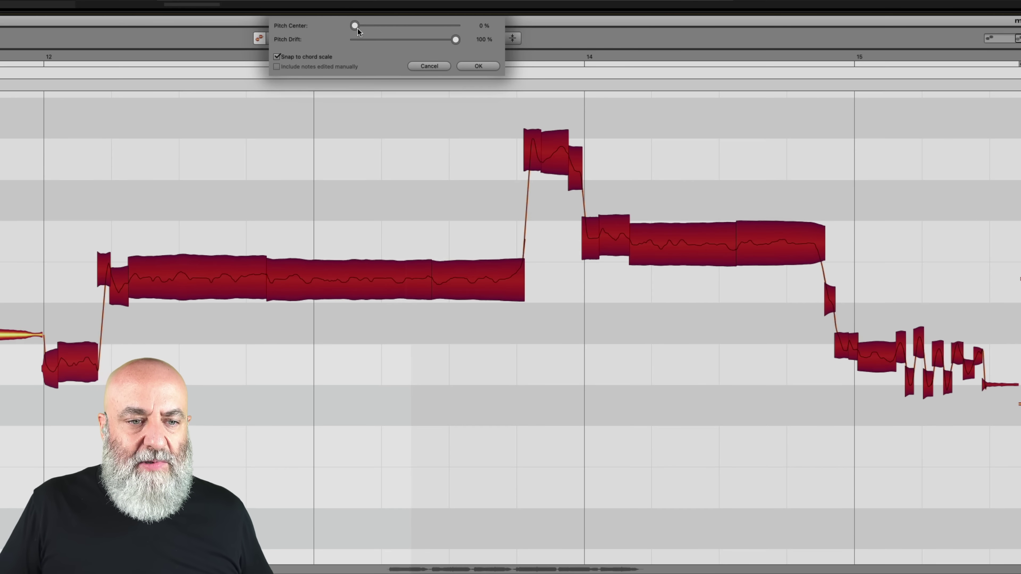
left_click_drag(355, 26, 449, 30)
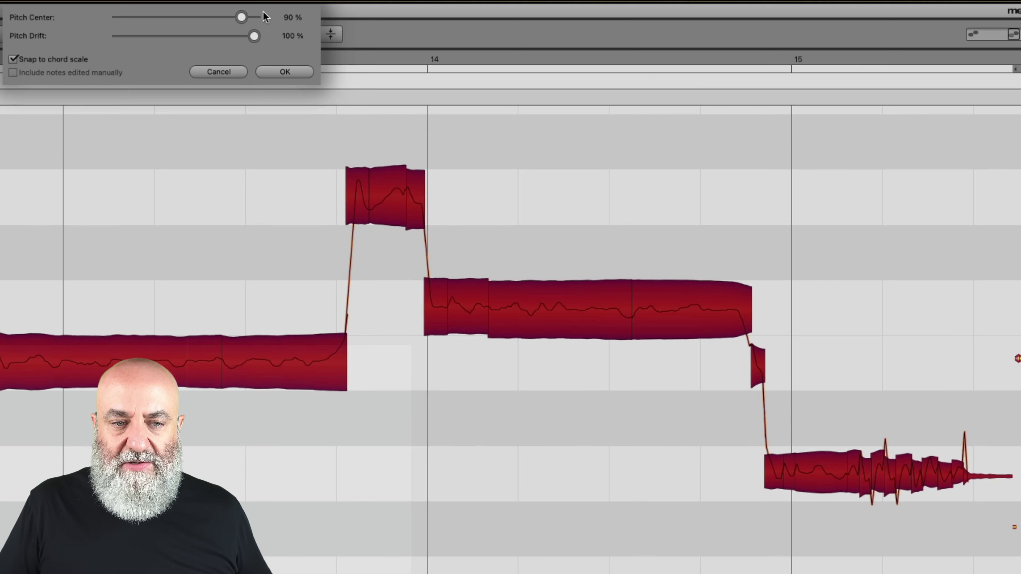
left_click_drag(242, 18, 283, 17)
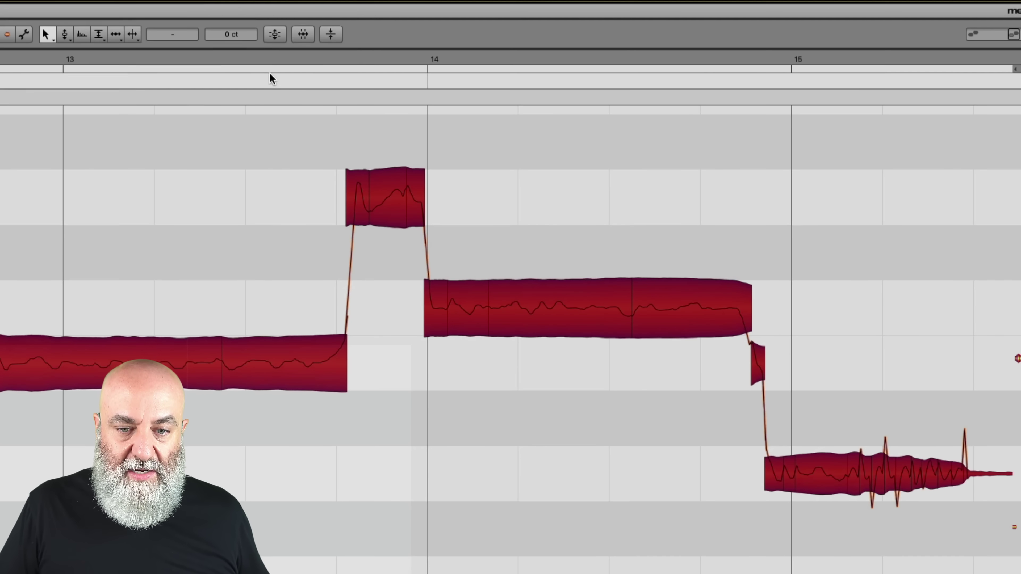
- Confirm the full correction, then apply 63% Pitch Center correction to the last note's wobbly tail
left_click(269, 72)
left_click(950, 526)
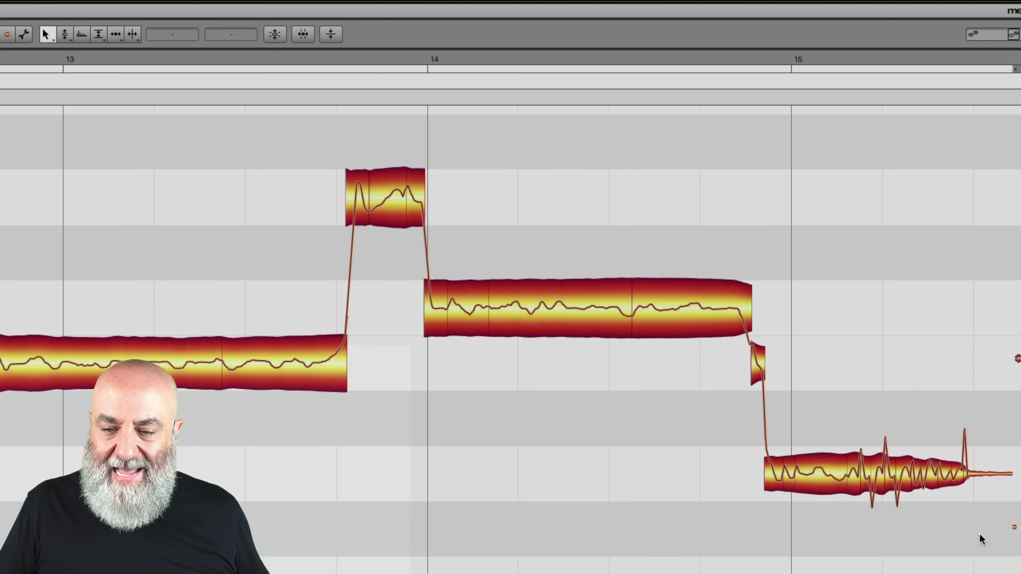
left_click_drag(982, 544, 855, 422)
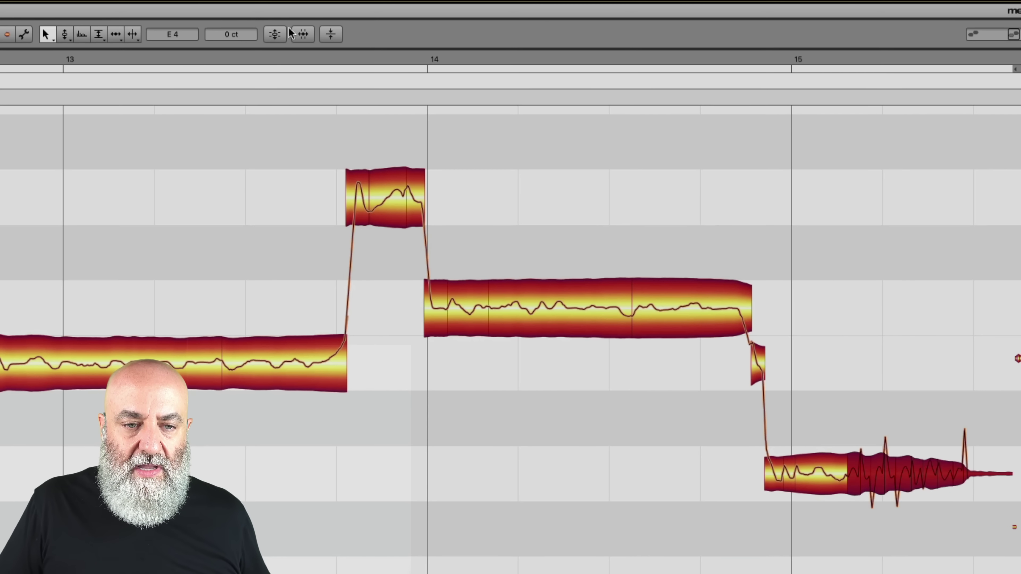
left_click(268, 37)
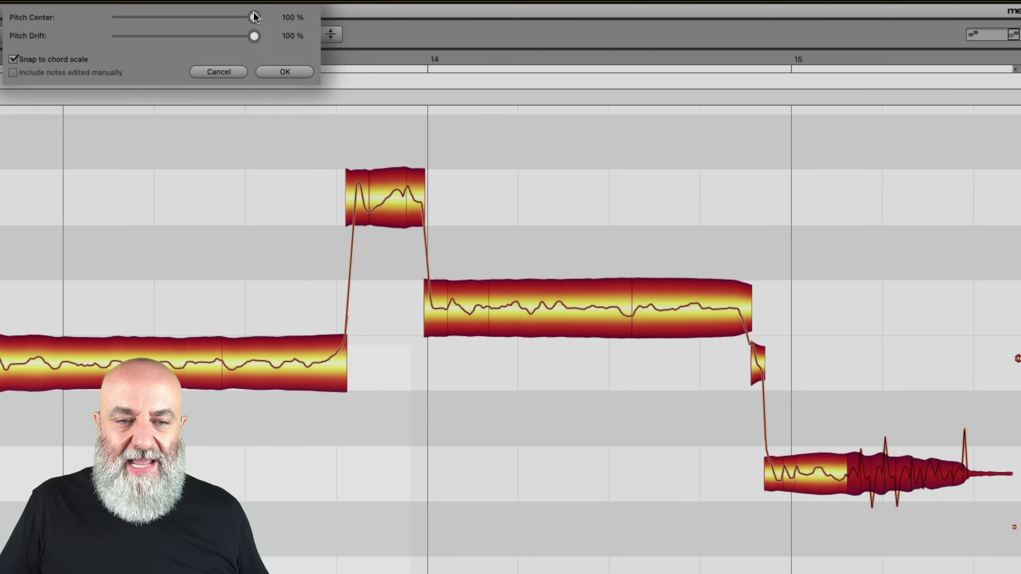
left_click_drag(254, 18, 205, 32)
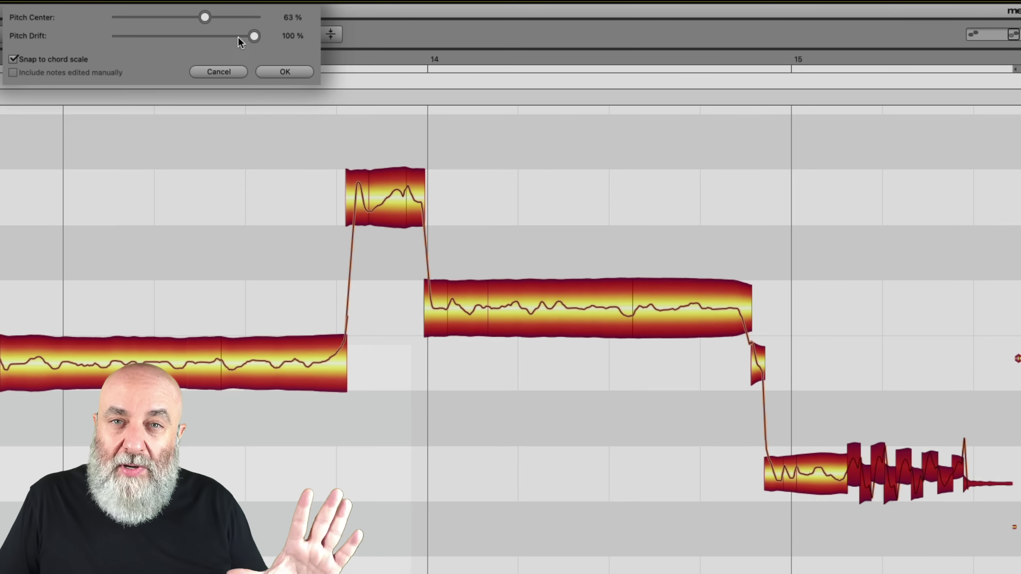
left_click(277, 71)
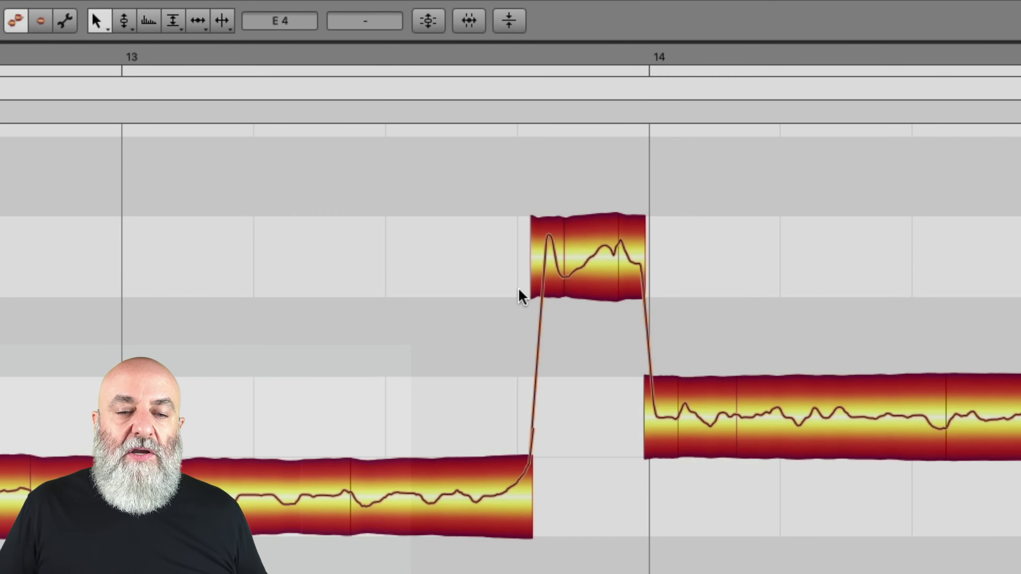
- With the Pitch Tool, check the A4 and F#4 notes and select the notes in bars 13–14
right_click(474, 292)
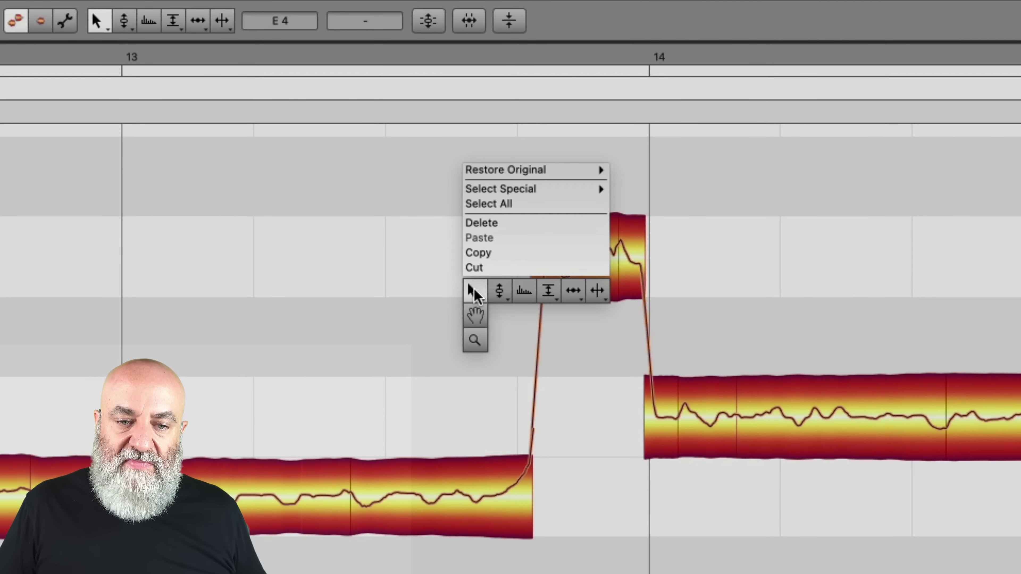
left_click(500, 291)
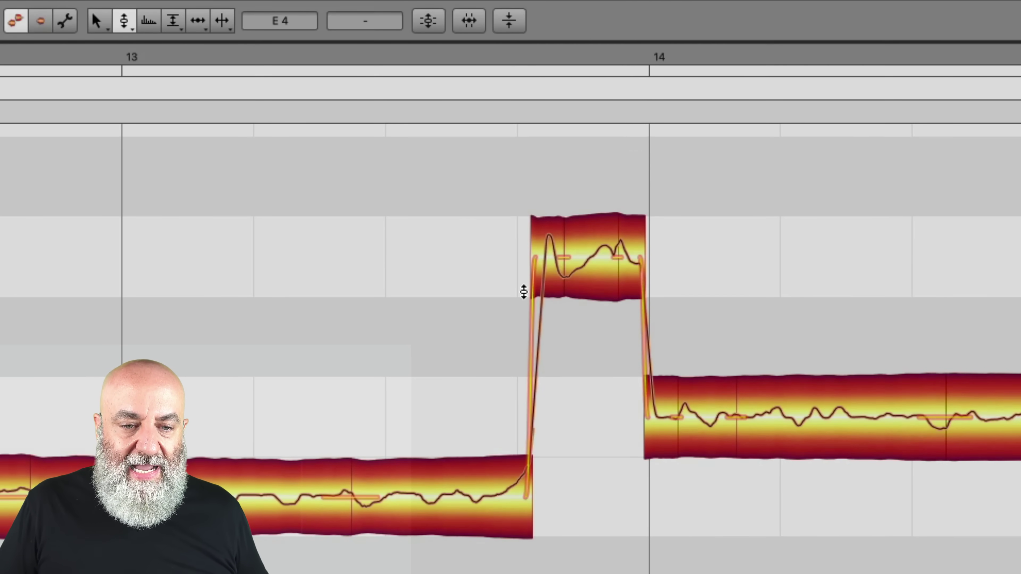
left_click(553, 266)
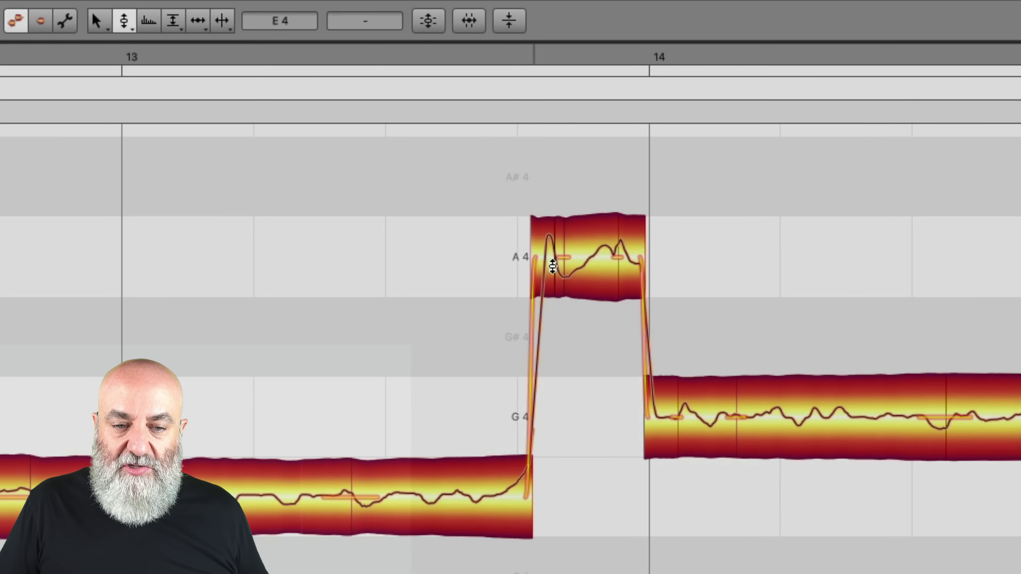
left_click(508, 480)
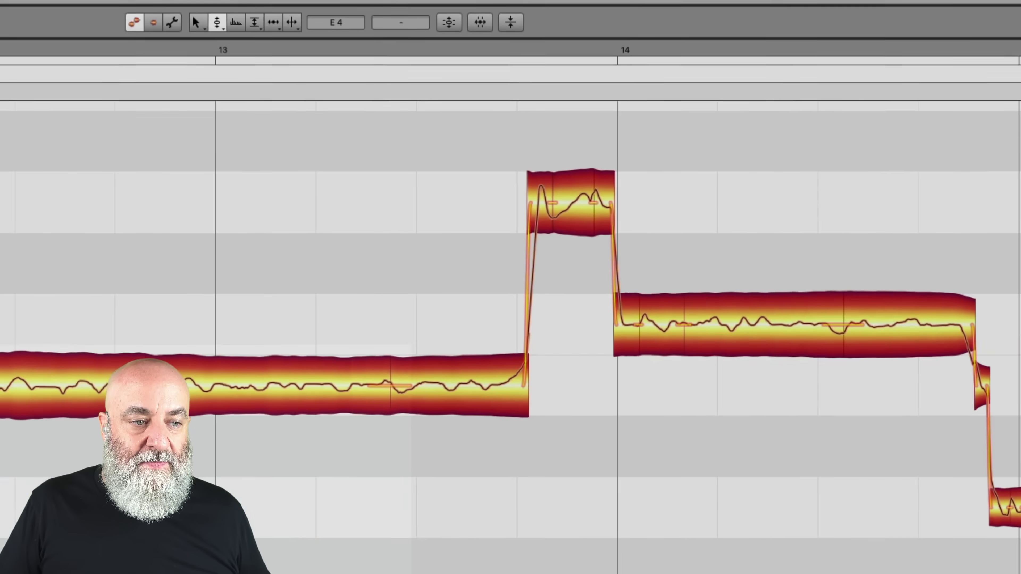
left_click_drag(38, 105, 893, 380)
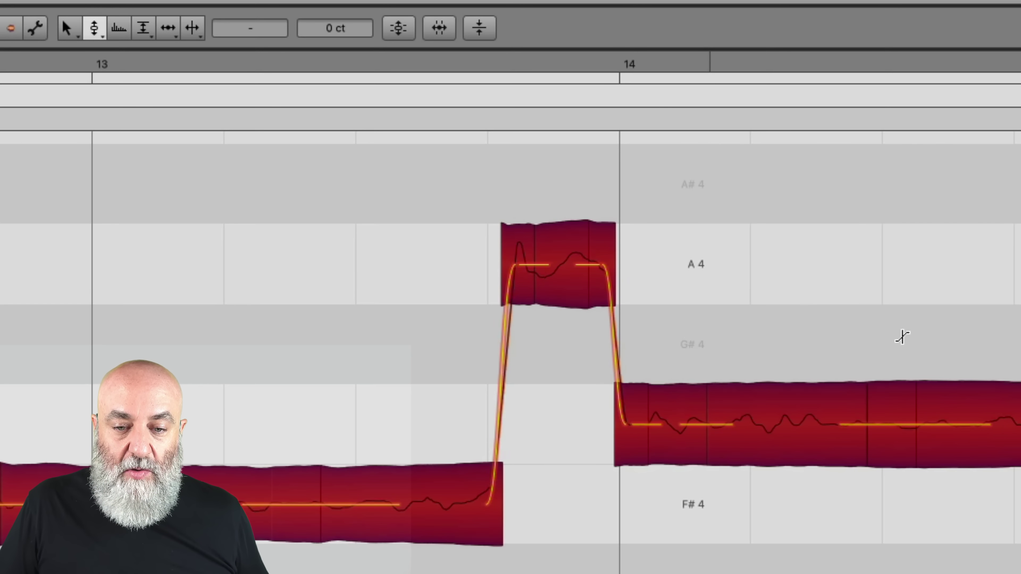
- Zoom in on the phrase start and split the short onset off the E4 note
right_click(237, 364)
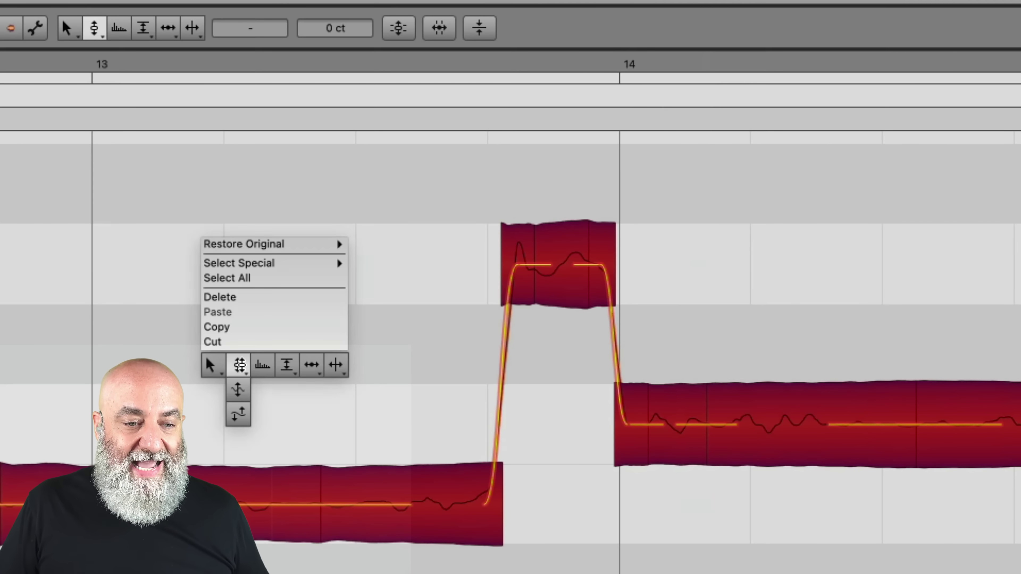
left_click(236, 370)
key("super+a")
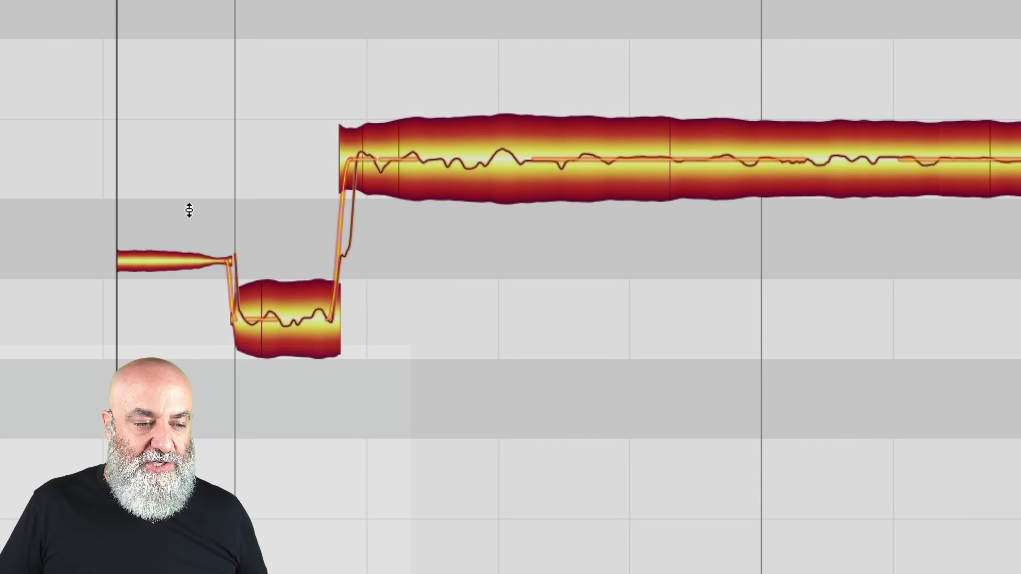
left_click_drag(233, 222, 445, 322)
right_click(445, 301)
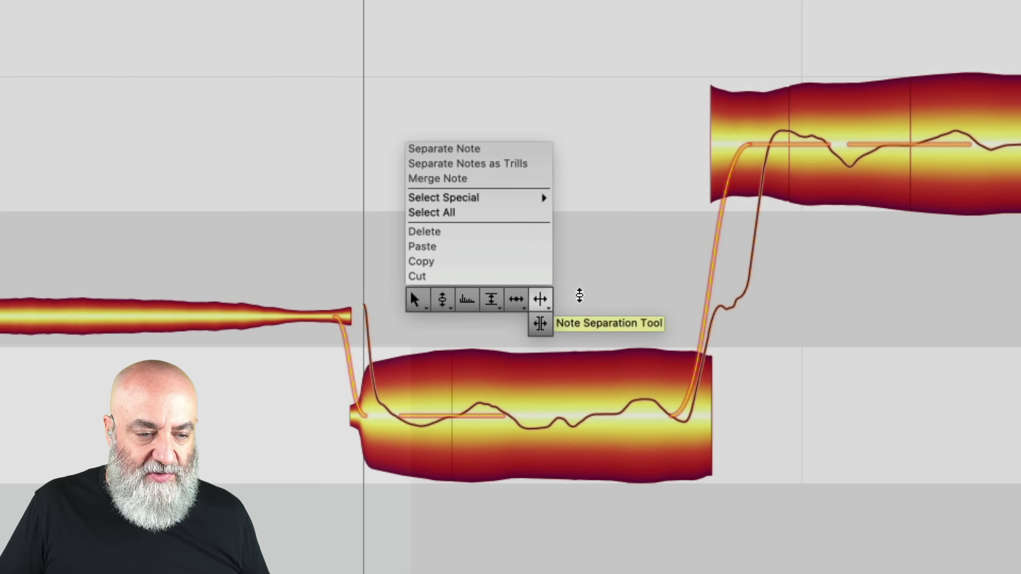
left_click(540, 324)
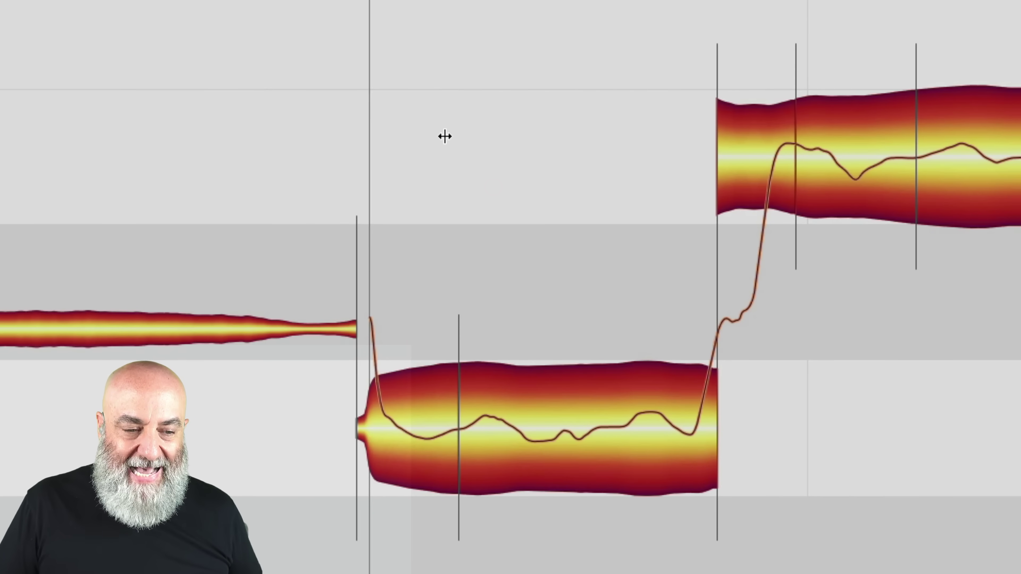
right_click(386, 178)
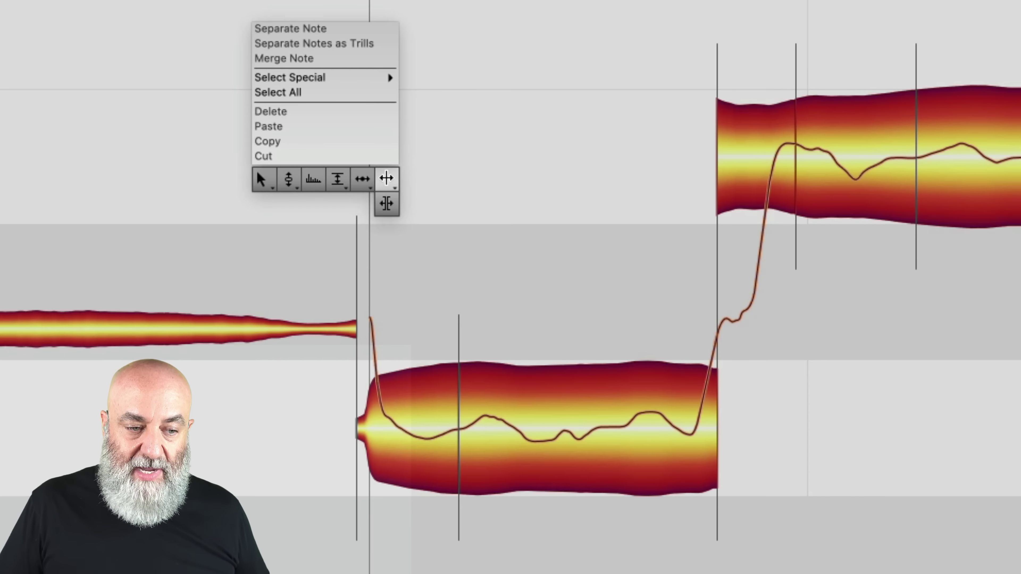
left_click(407, 148)
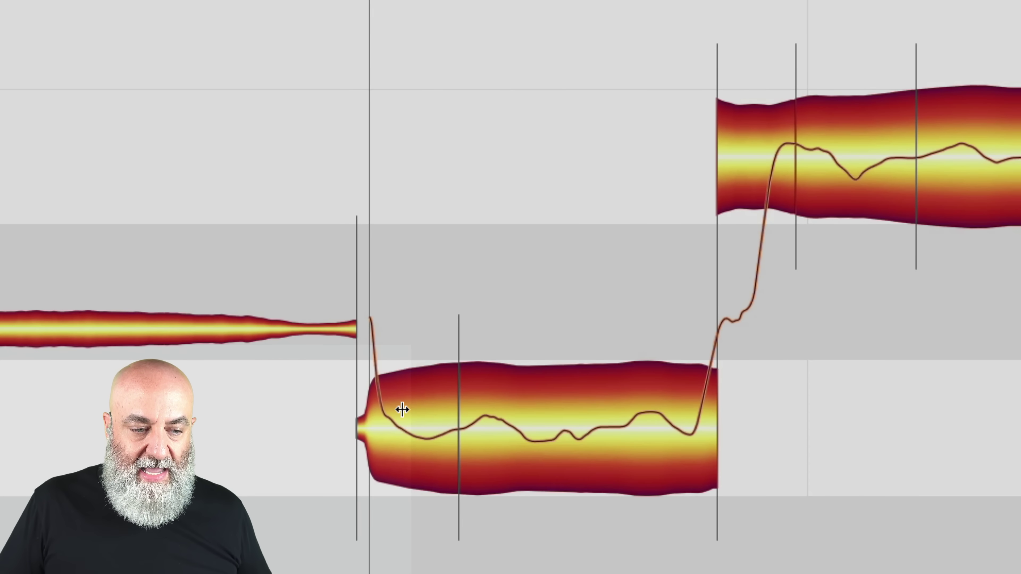
double_click(389, 423)
- Move the E4 note's start slightly earlier and mute the long F note and onset blip before it
right_click(390, 422)
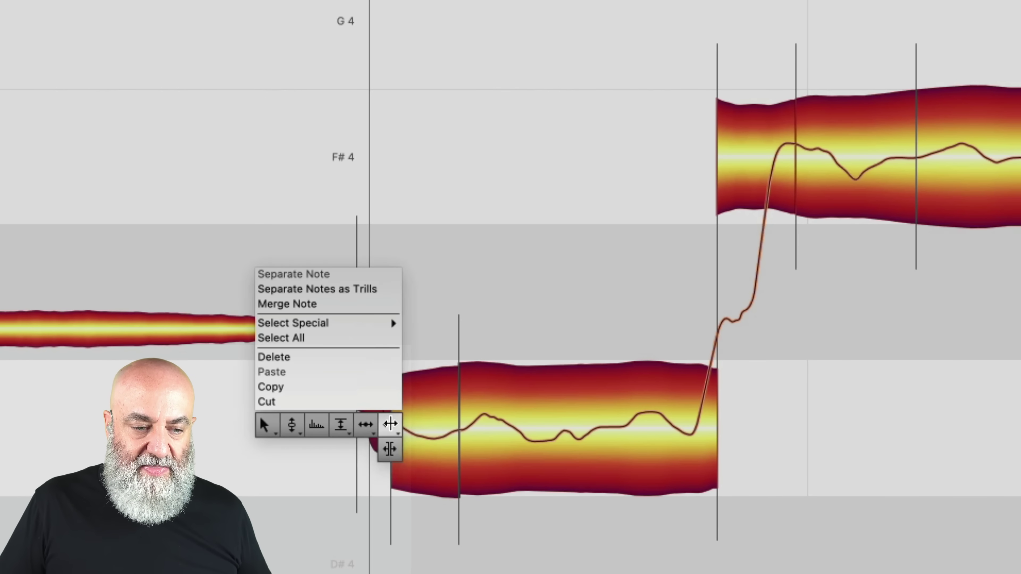
left_click(374, 427)
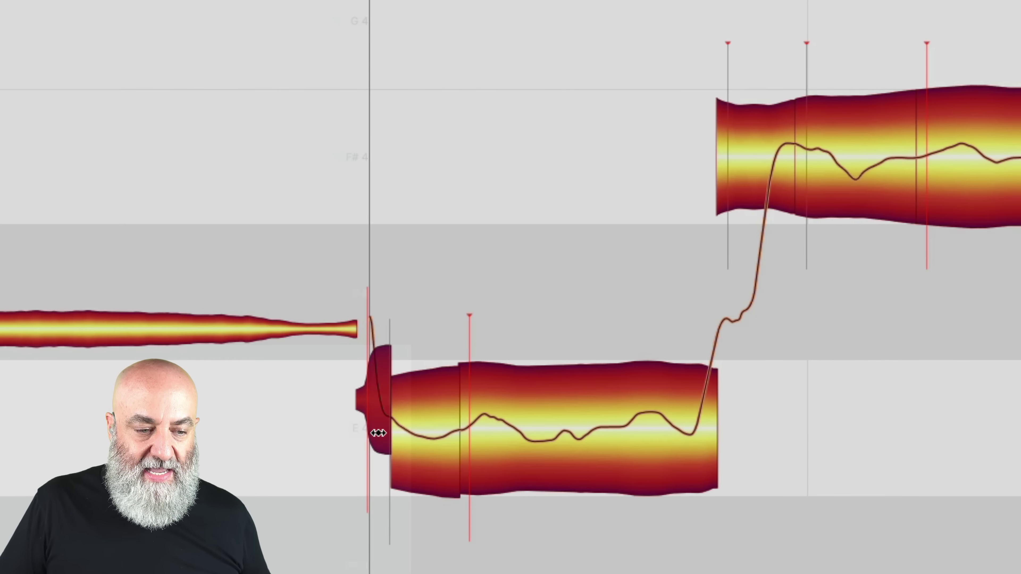
left_click(303, 335)
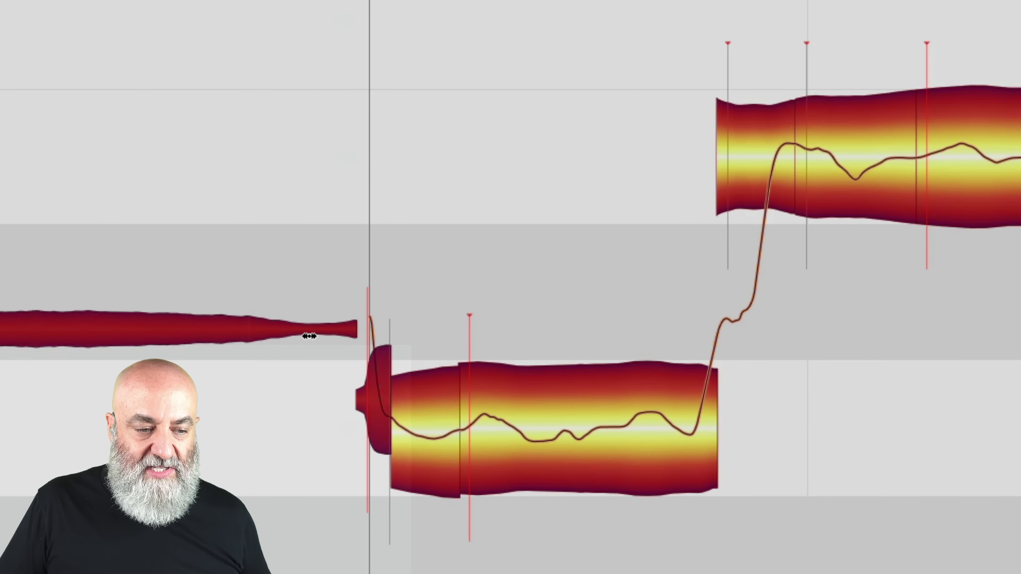
left_click_drag(391, 427, 369, 436)
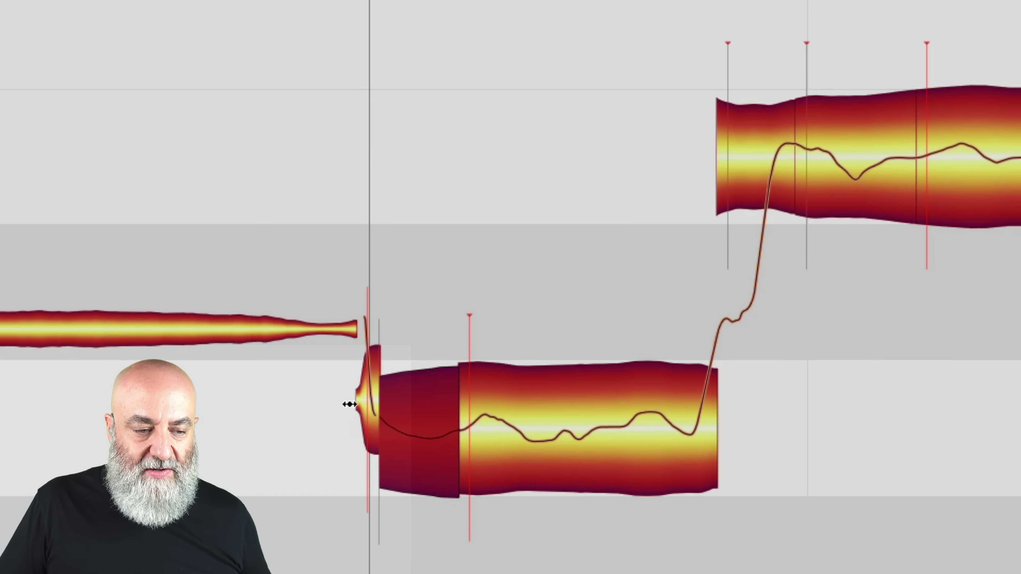
left_click(368, 402)
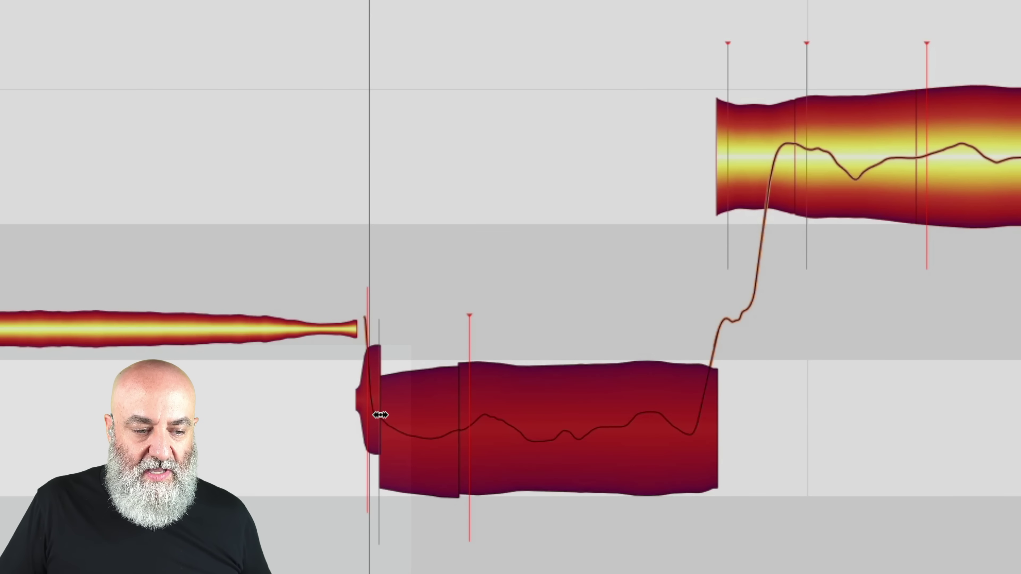
left_click_drag(382, 416, 353, 421)
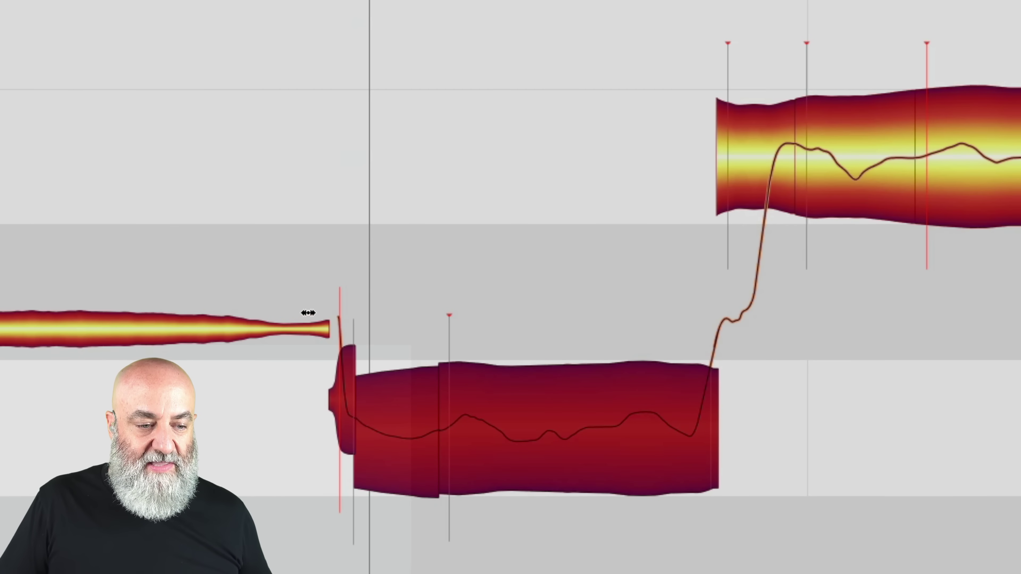
left_click(172, 218)
left_click_drag(172, 218, 343, 445)
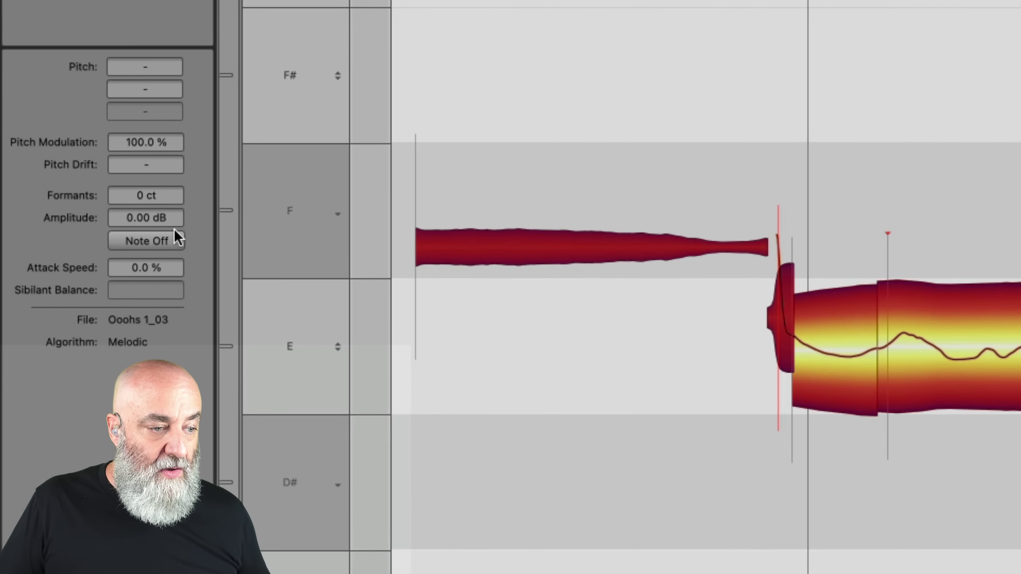
left_click(173, 239)
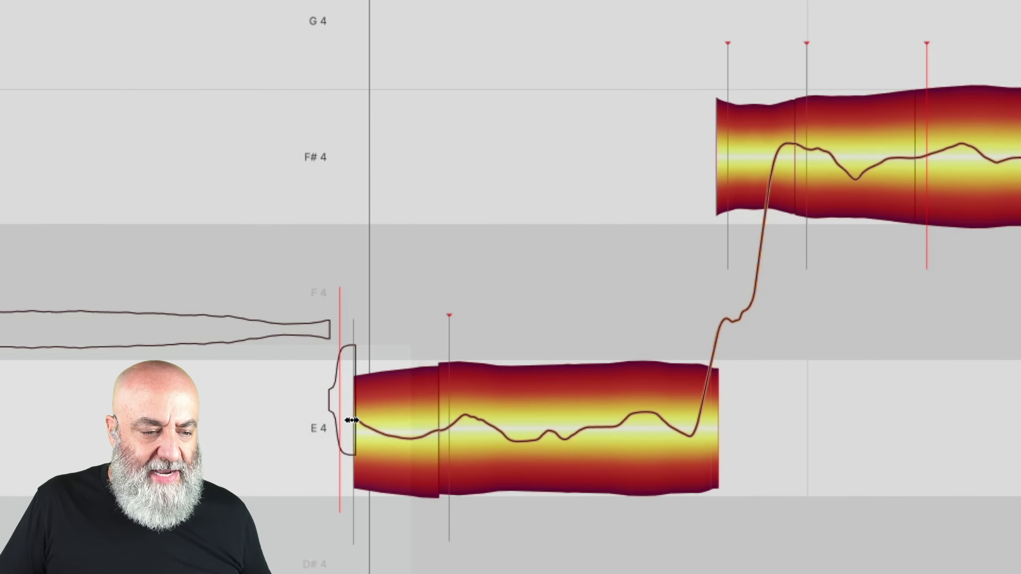
left_click_drag(351, 420, 335, 425)
- Draw a fade-in on the E4 note's start with the Fade Tool and play the edited phrase
right_click(335, 424)
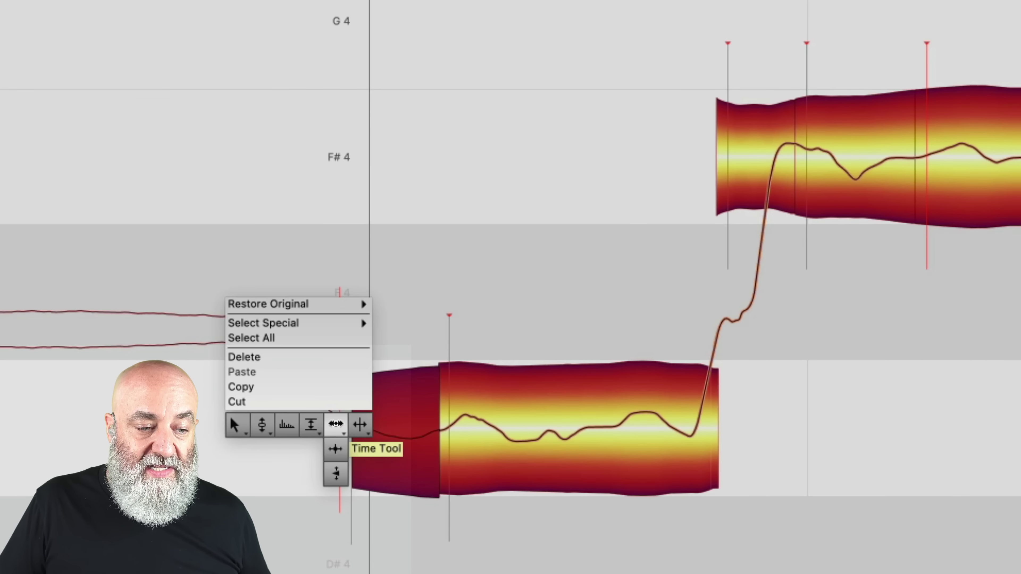
left_click(309, 425)
right_click(303, 429)
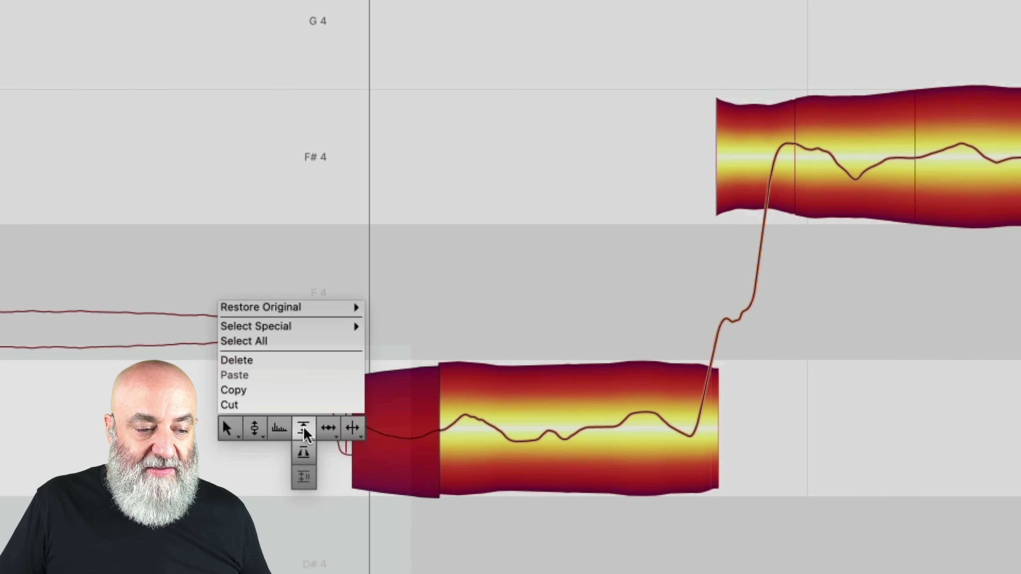
left_click(310, 454)
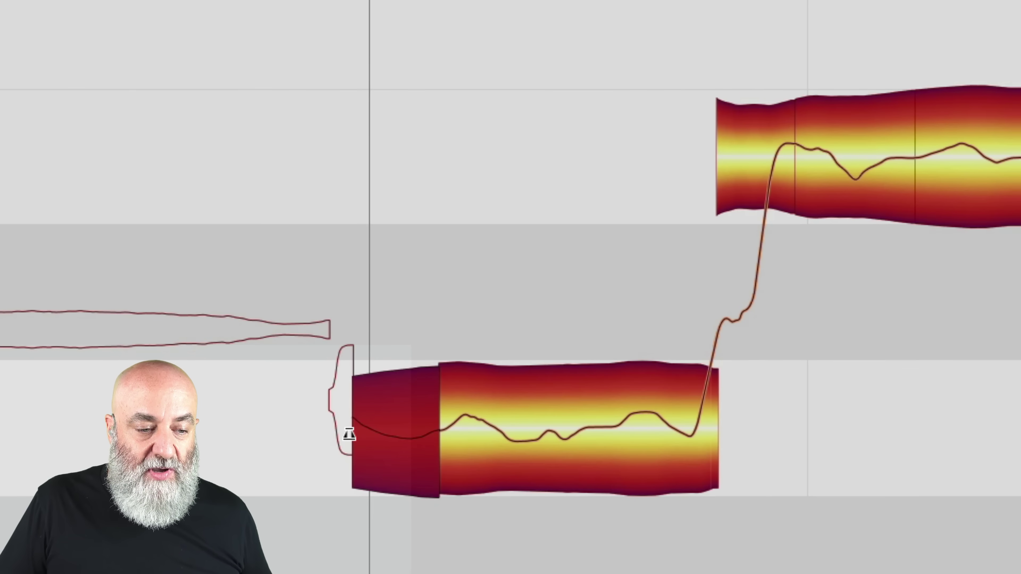
left_click_drag(351, 434, 376, 427)
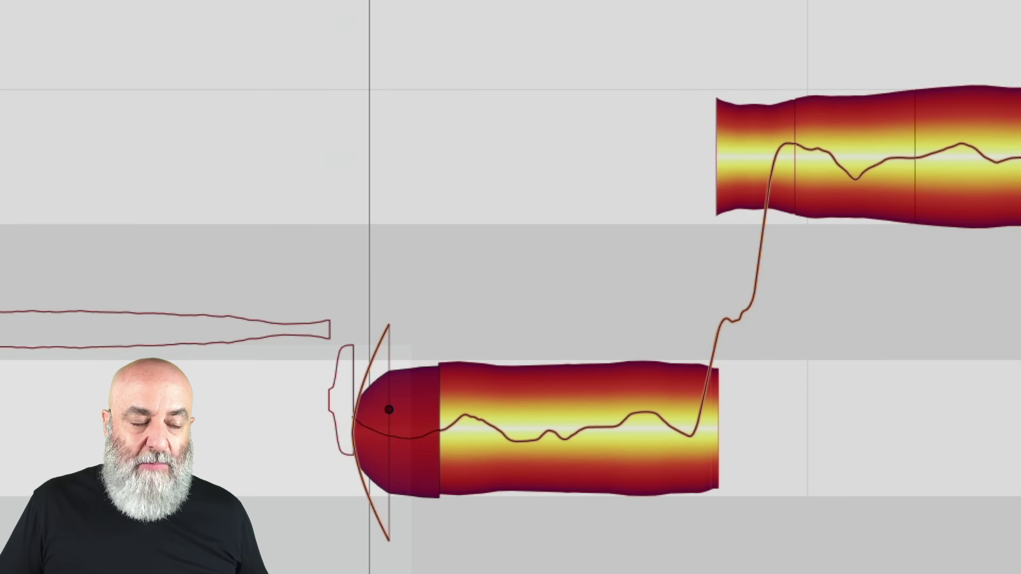
key("space")
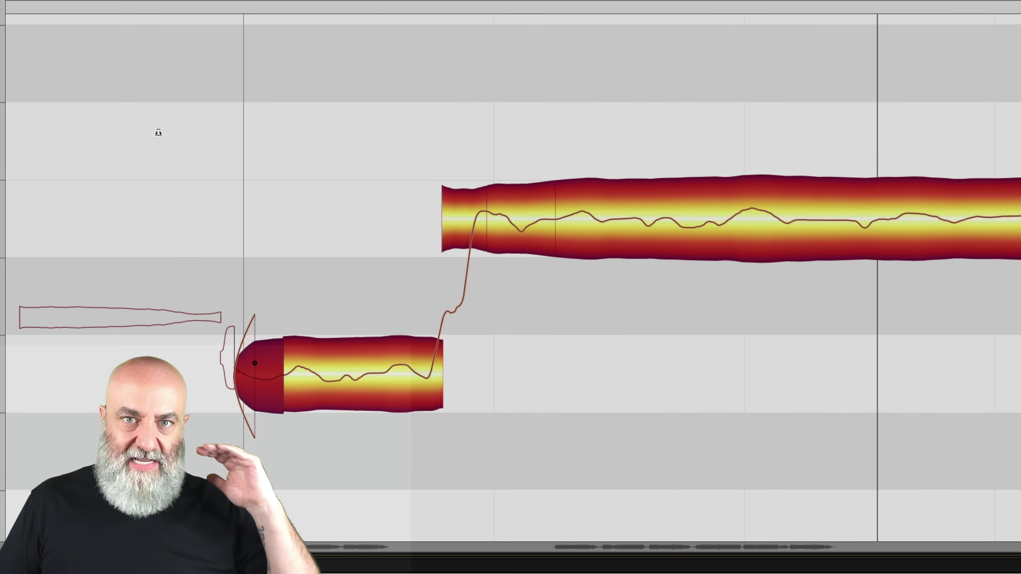
scroll(406, 158, "down", 4)
scroll(314, 157, "right", 3)
scroll(454, 209, "down", 3)
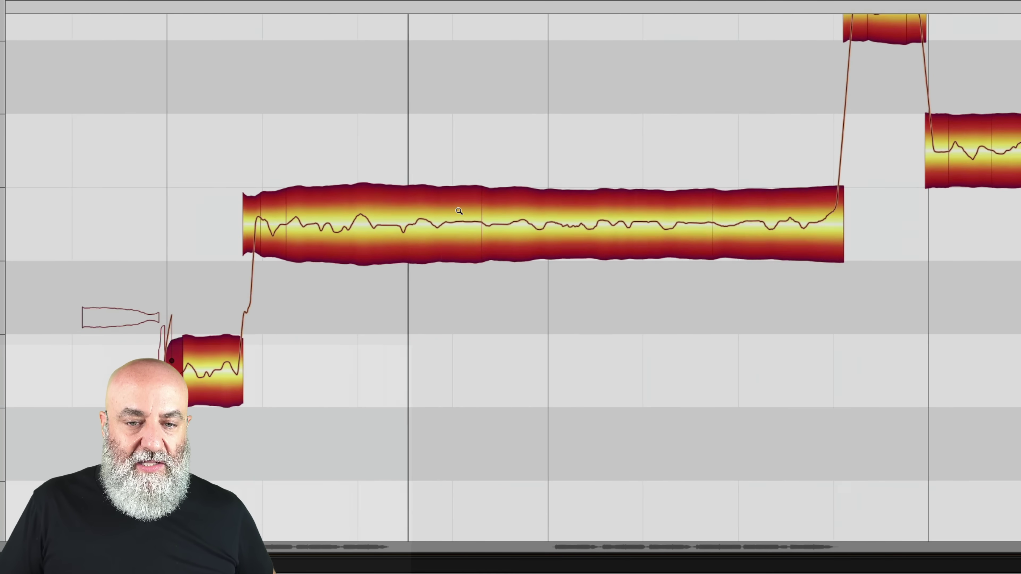
scroll(455, 209, "right", 3)
scroll(499, 266, "up", 5)
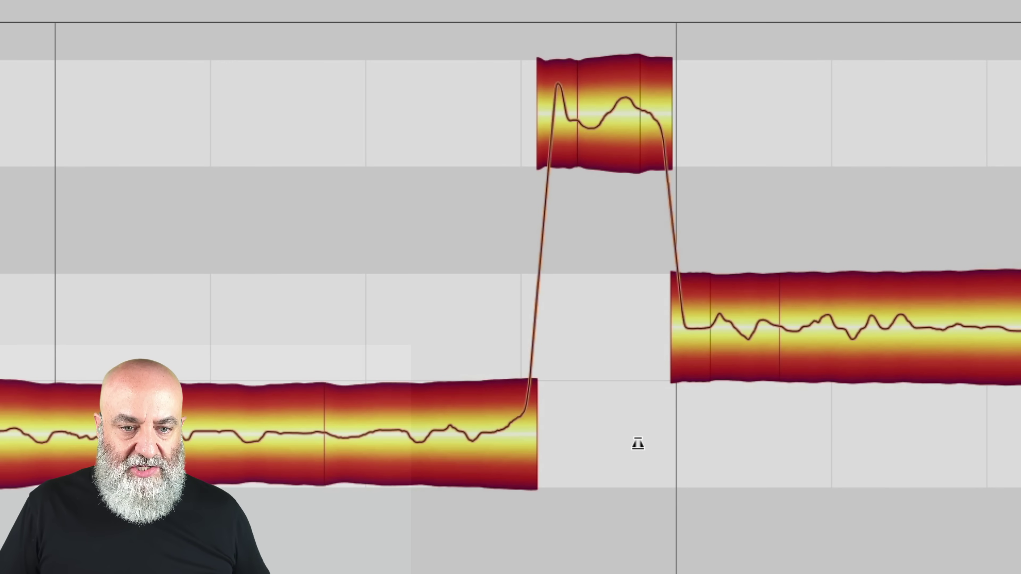
- With the Time Handle Tool, drag the low note's final segment later
right_click(611, 353)
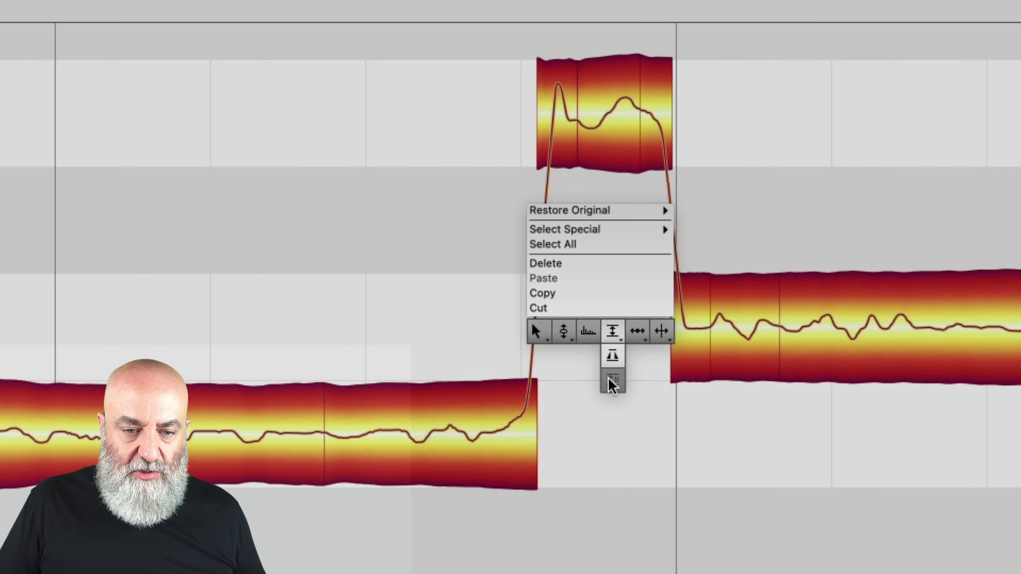
mouse_move(642, 341)
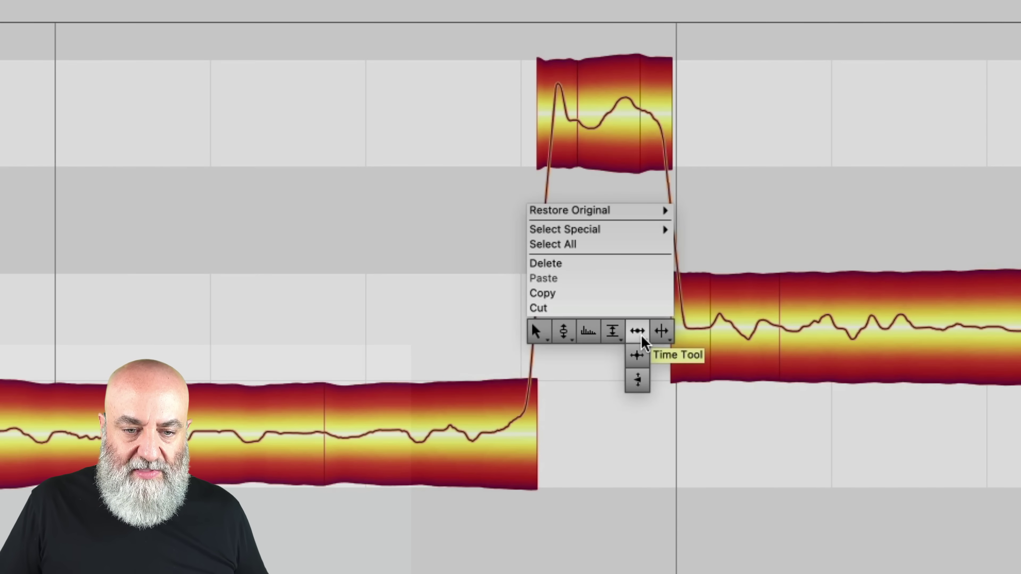
left_click(637, 355)
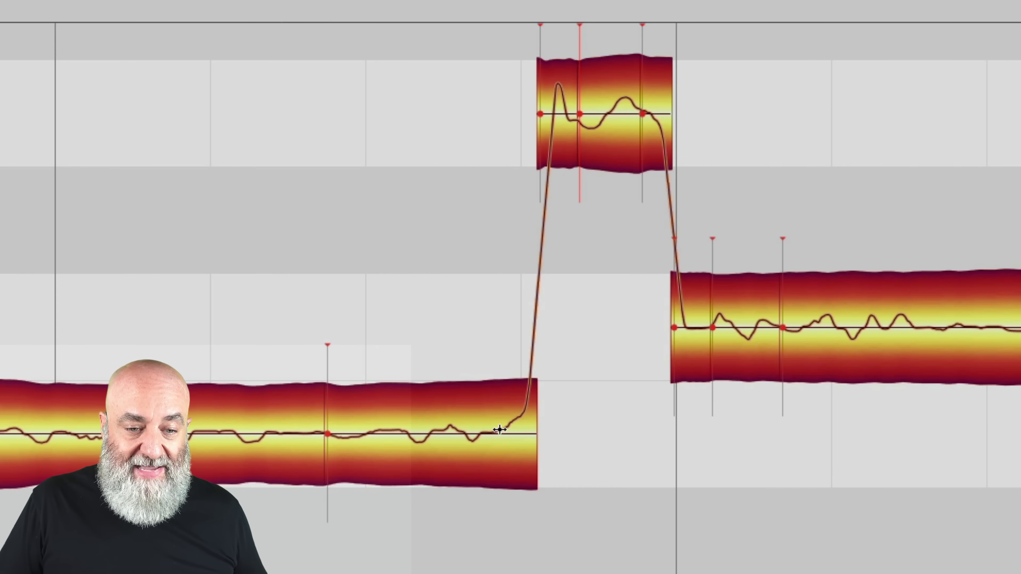
left_click(483, 434)
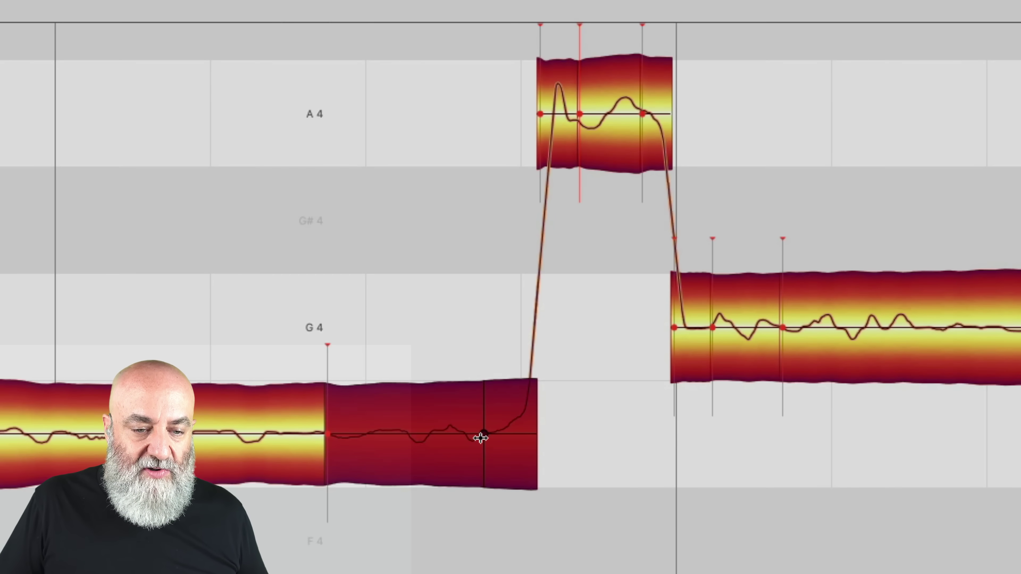
left_click_drag(485, 439, 504, 444)
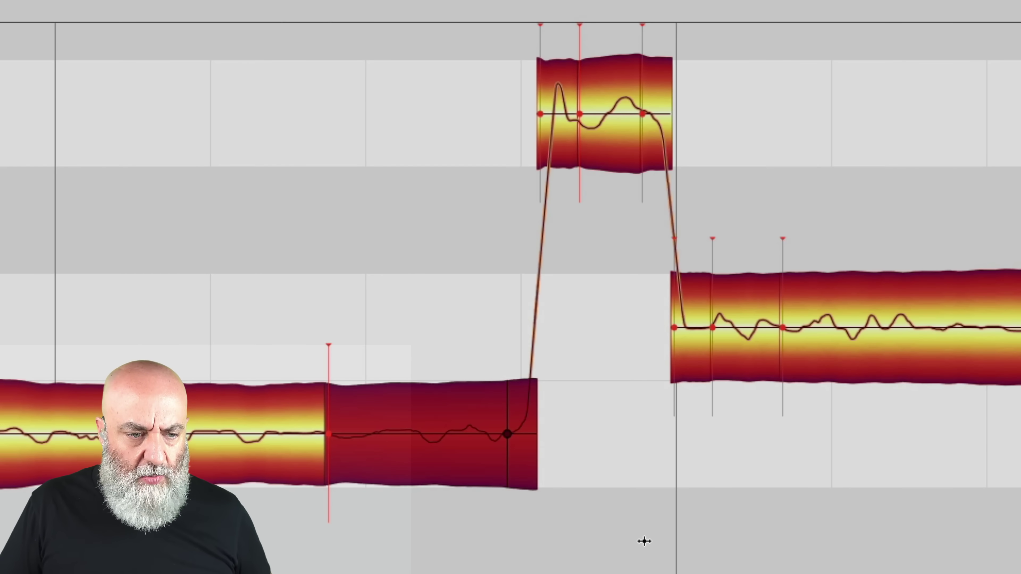
- Zoom out on the ooh phrase and switch to the main Pitch Tool
left_click_drag(638, 539, 383, 413)
right_click(377, 352)
mouse_move(303, 328)
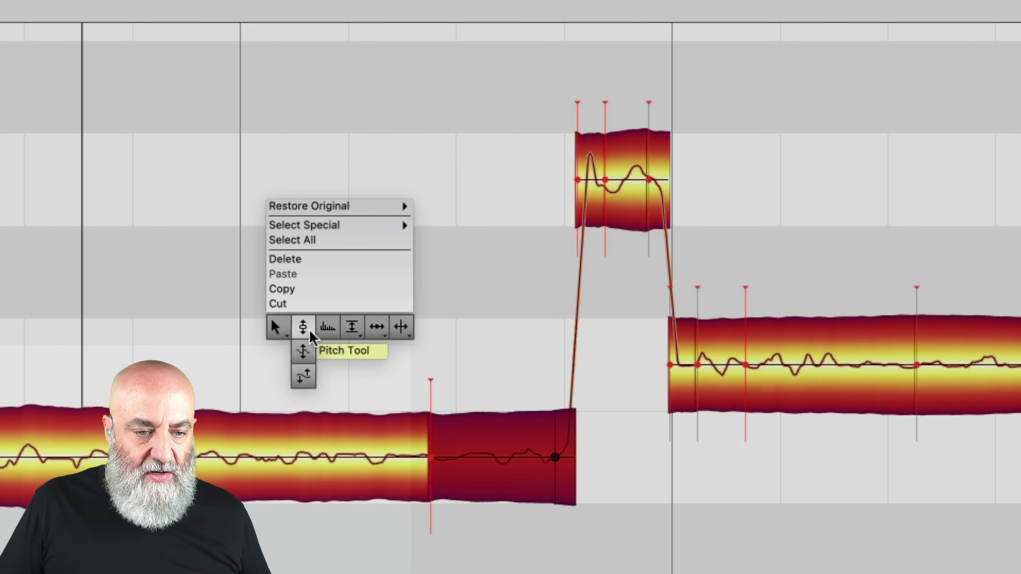
left_click(293, 341)
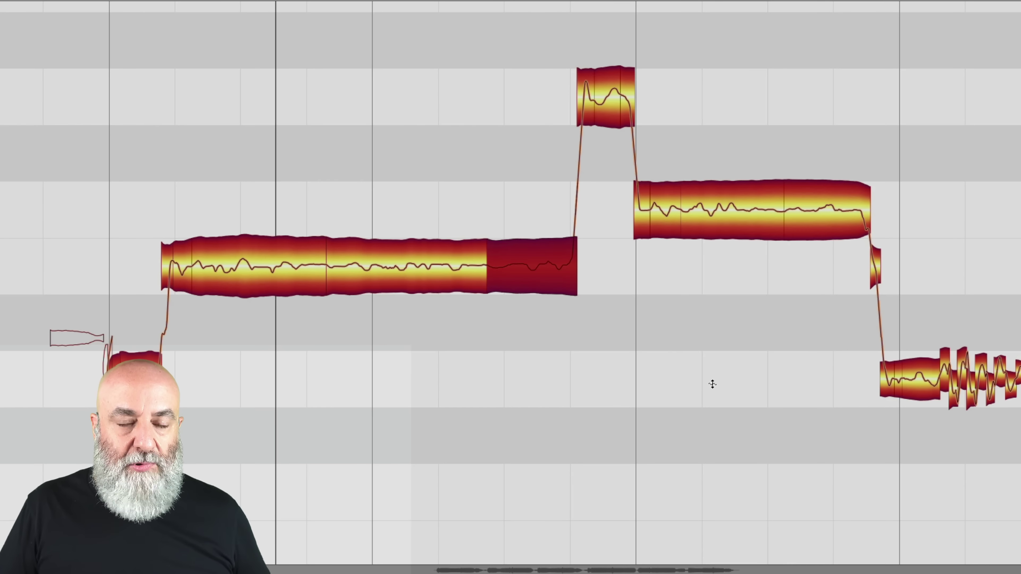
scroll(625, 383, "right", 3)
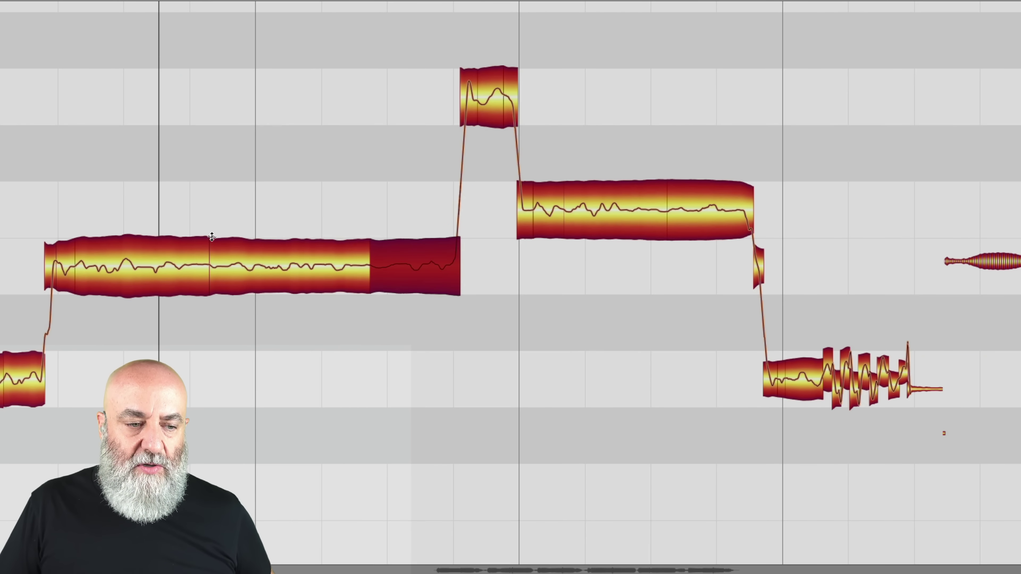
scroll(510, 282, "up", 3)
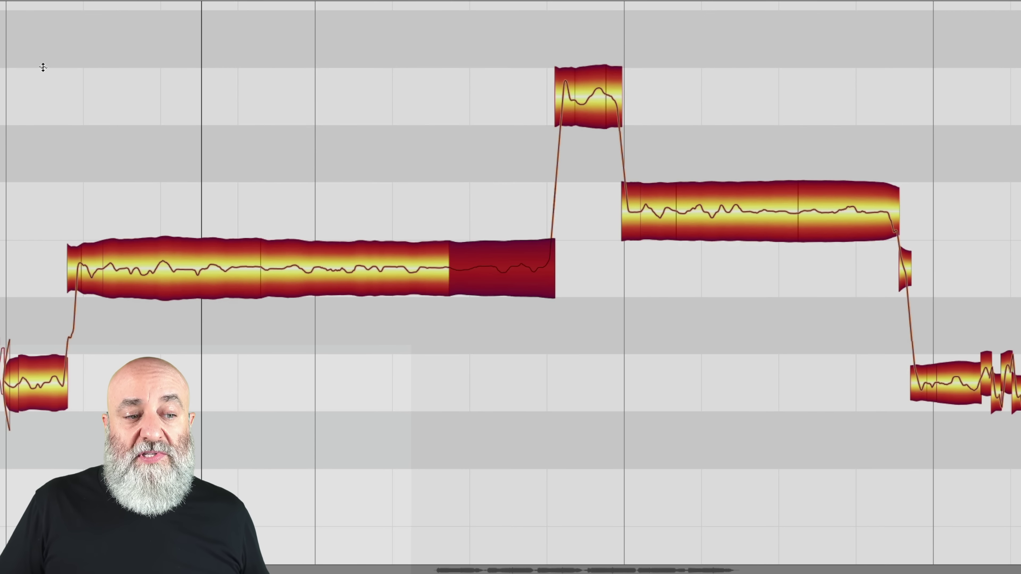
- Select the run of ooh notes and cut their pitch modulation to 86%, then deselect
left_click_drag(28, 63, 938, 423)
right_click(819, 313)
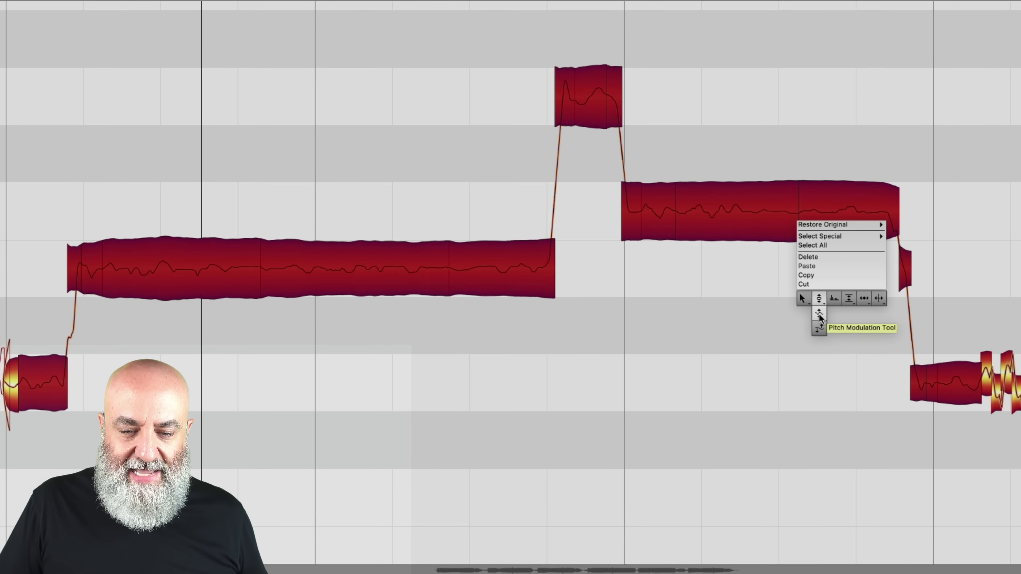
left_click(819, 314)
left_click_drag(809, 222, 809, 227)
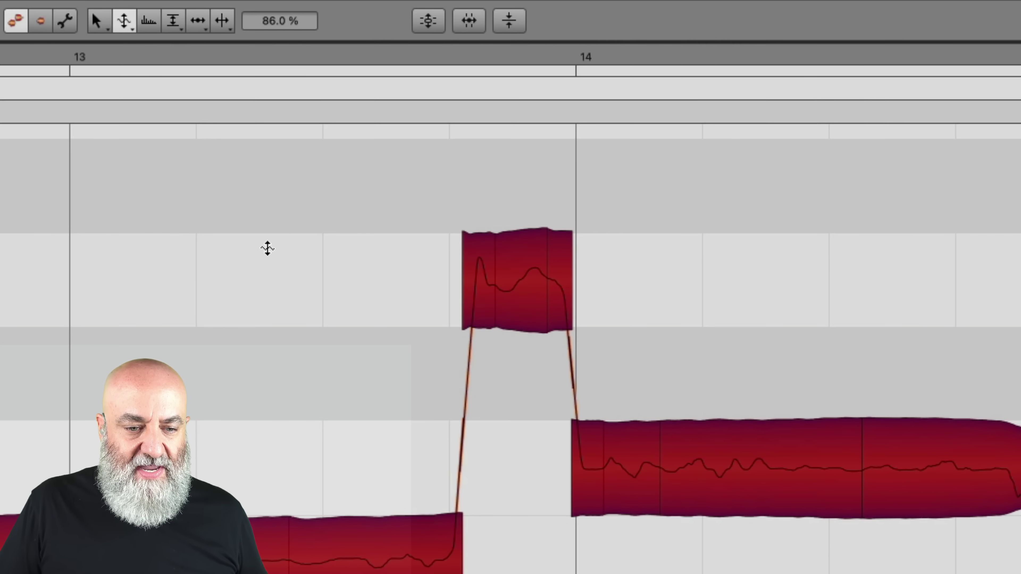
left_click(269, 279)
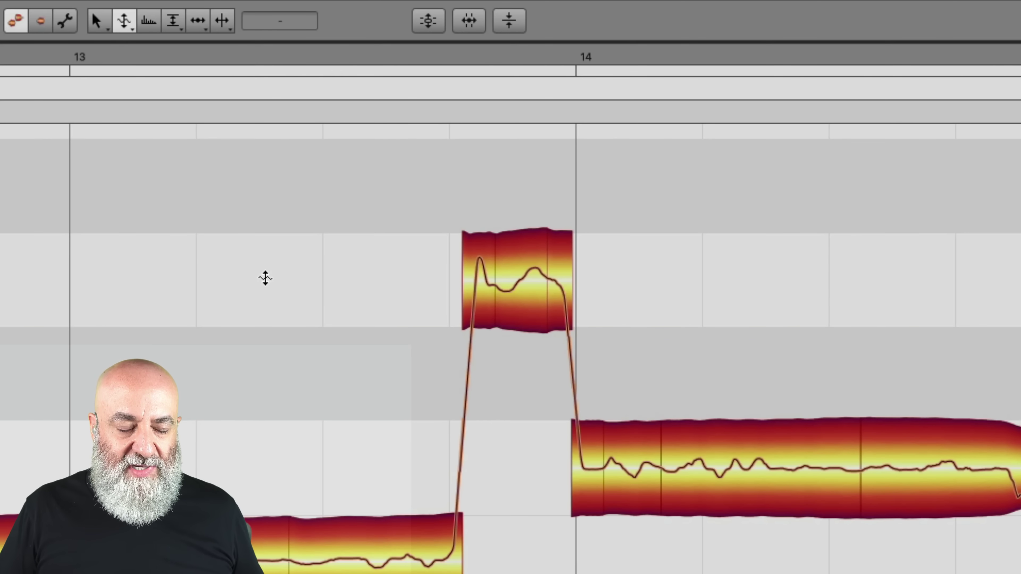
- With the Pitch Tool, add a note separation partway along the long sustained ooh note
right_click(266, 278)
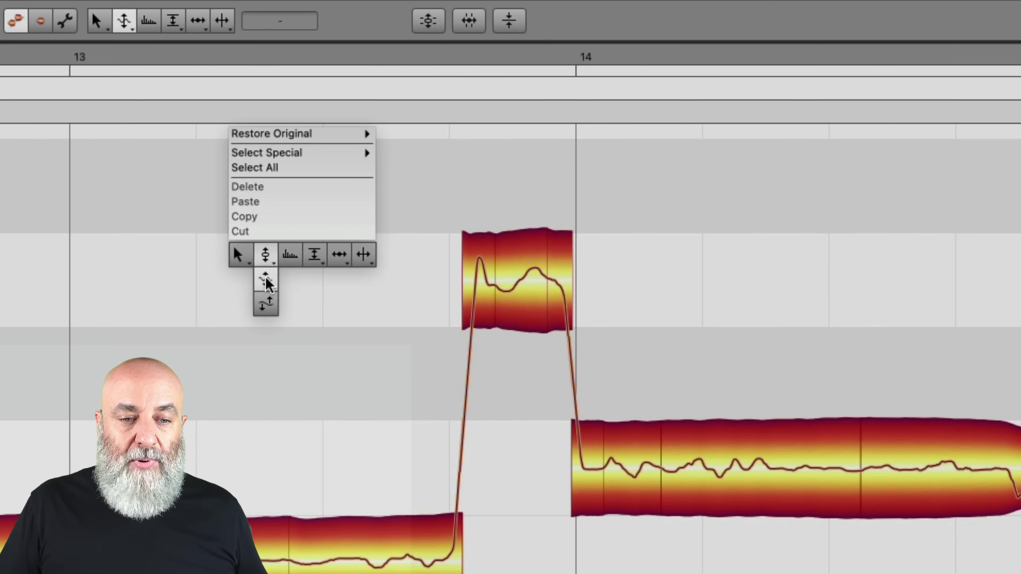
left_click(288, 257)
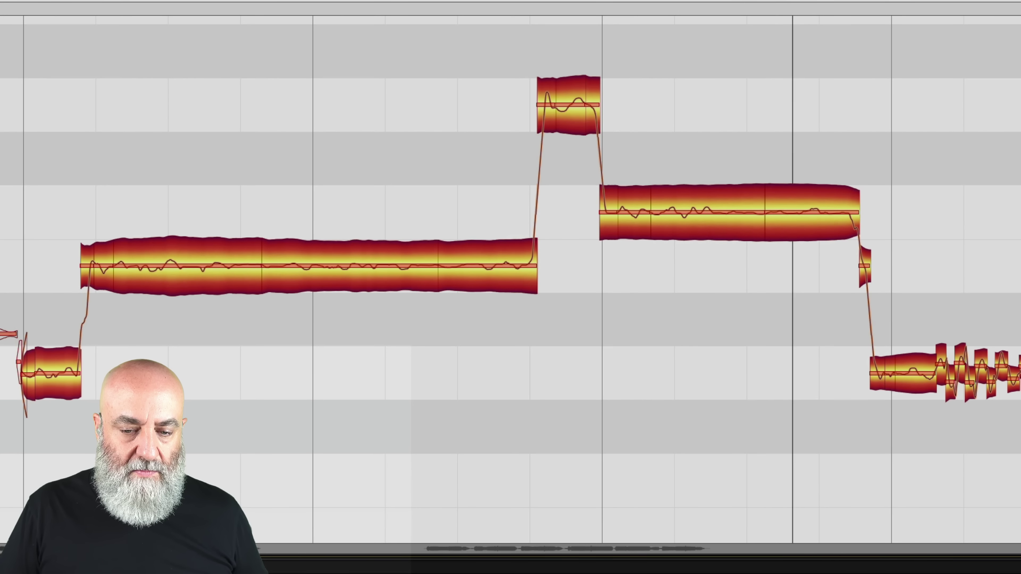
double_click(241, 293)
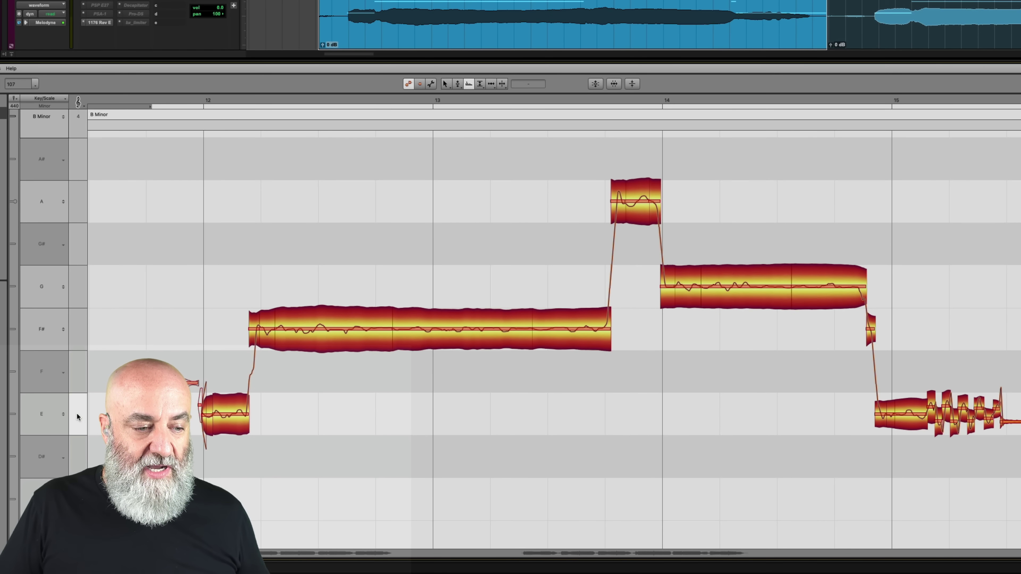
- Raise the E 4 notes and lower the A 4 and long G 4 notes onto F# 4
double_click(78, 417)
left_click_drag(233, 413, 242, 326)
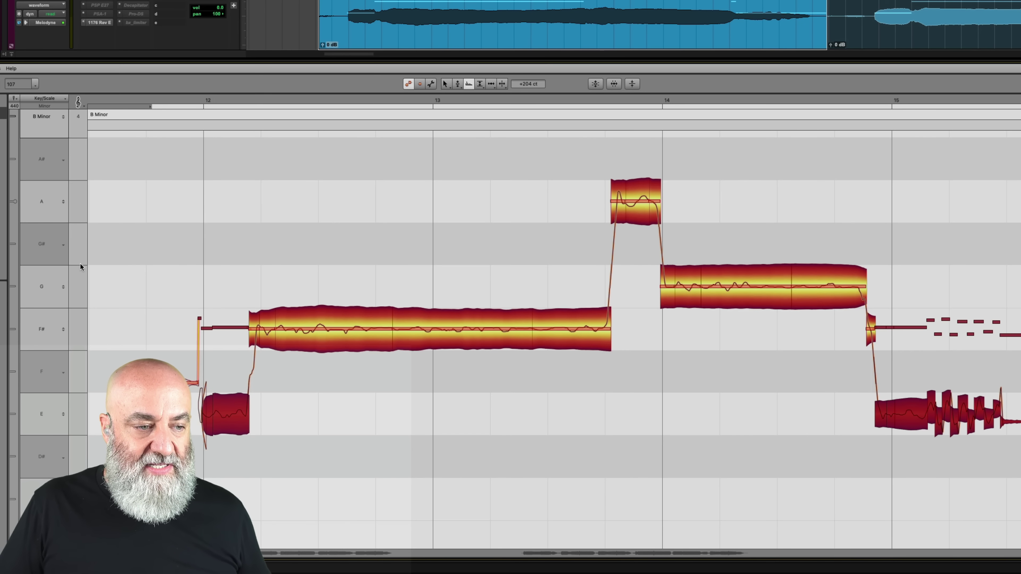
left_click(569, 222)
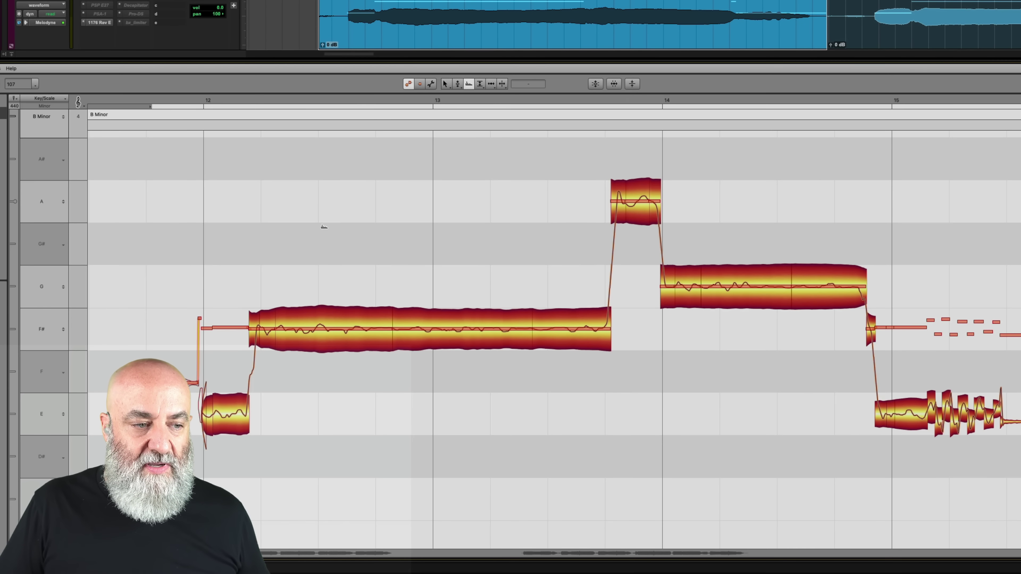
double_click(73, 205)
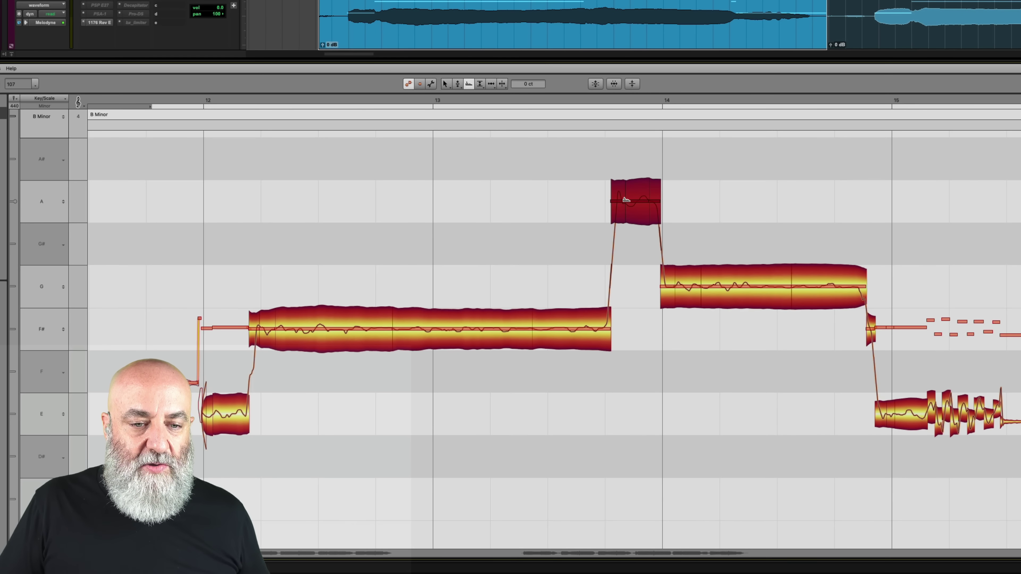
left_click_drag(626, 199, 628, 329)
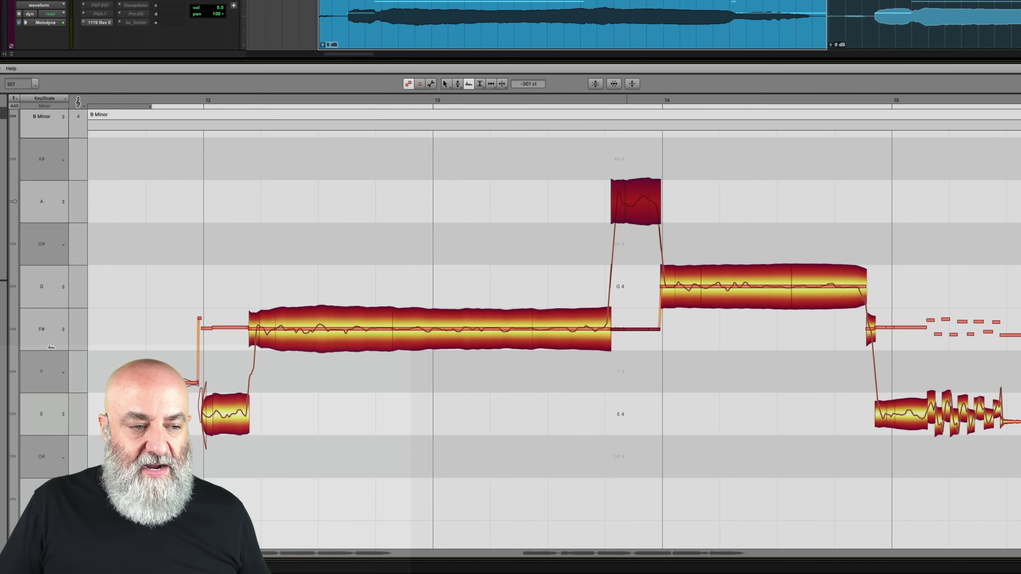
double_click(77, 290)
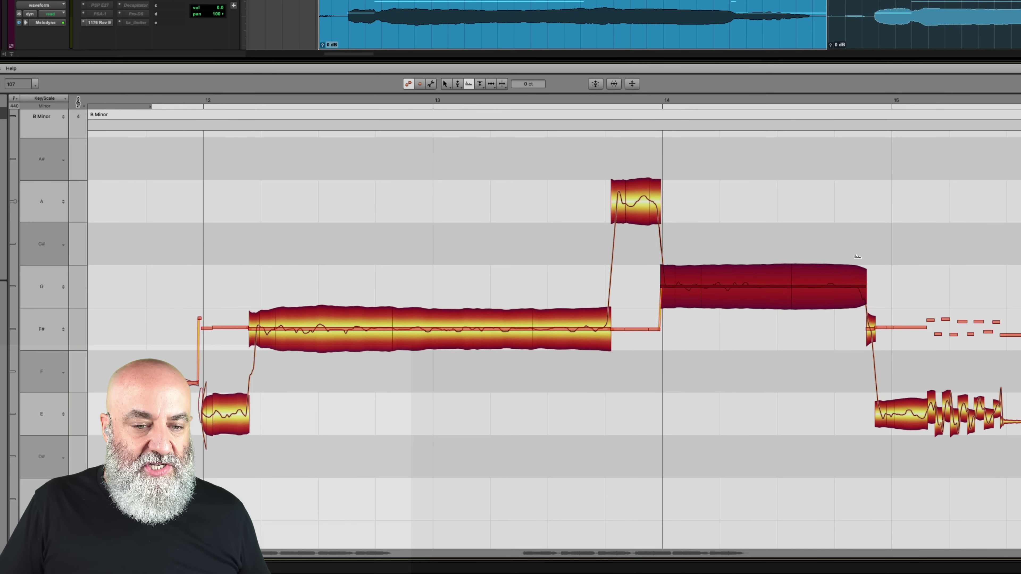
left_click_drag(839, 282, 838, 325)
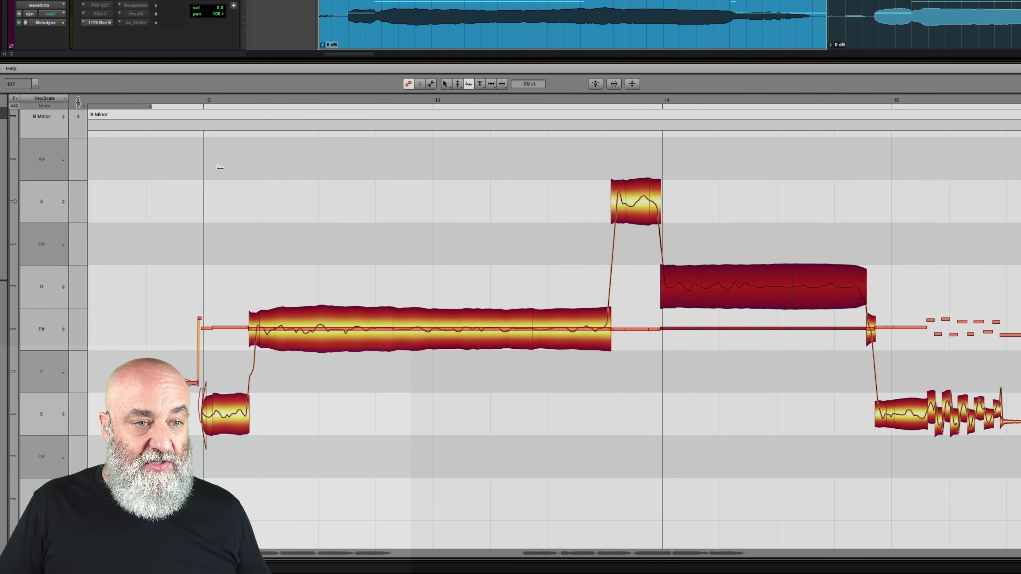
- Select all the ooh notes and drag them up past G# and back down to G
left_click_drag(216, 168, 1017, 434)
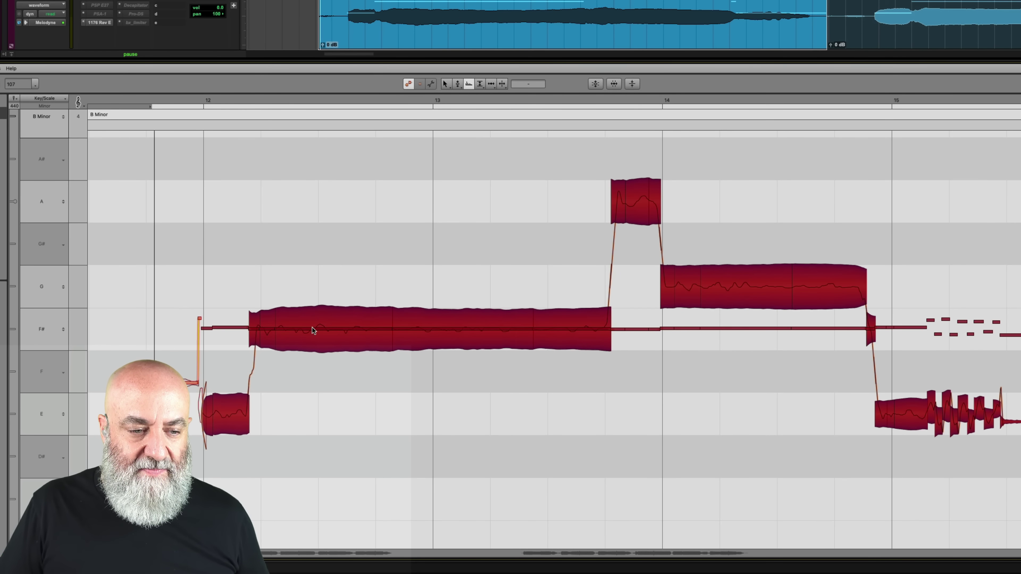
left_click_drag(312, 327, 315, 284)
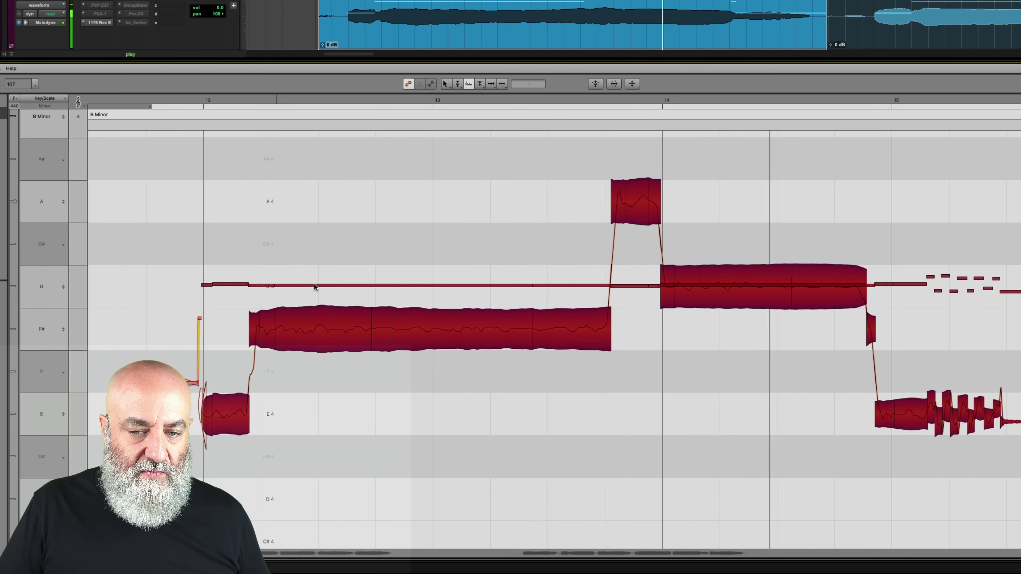
left_click_drag(314, 284, 332, 243)
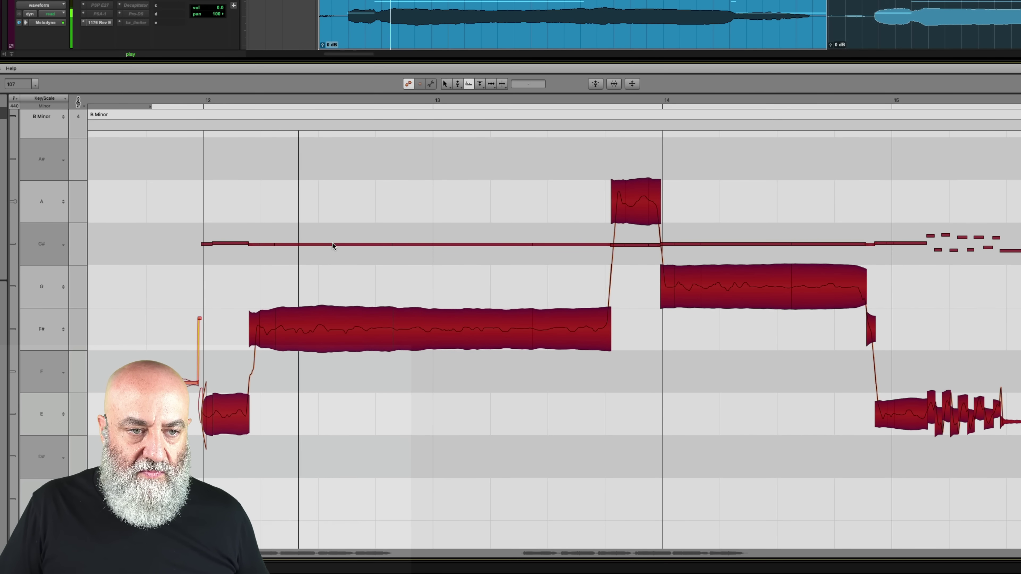
left_click_drag(332, 243, 328, 287)
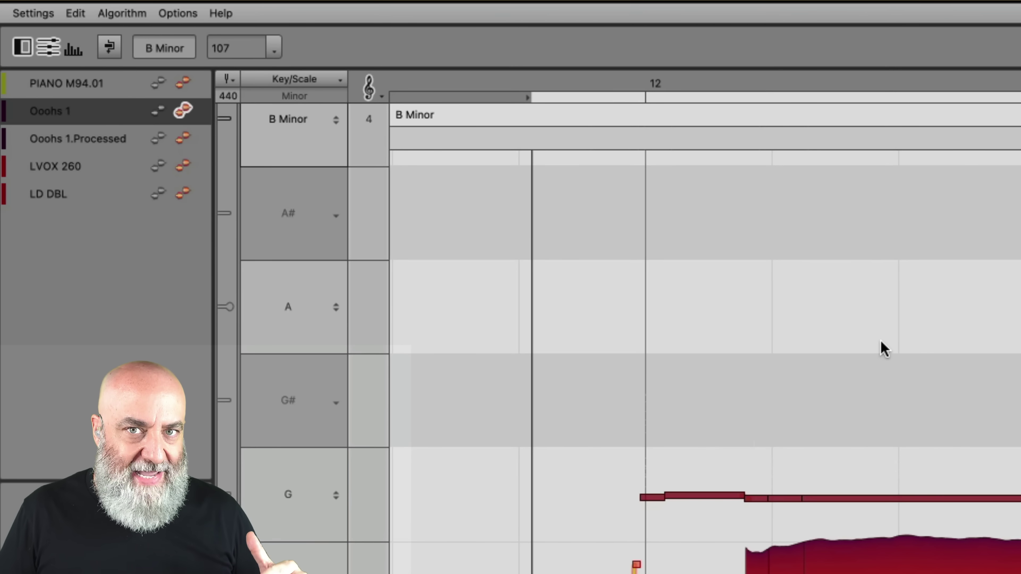
- Deselect all notes by clicking on empty canvas
left_click(882, 348)
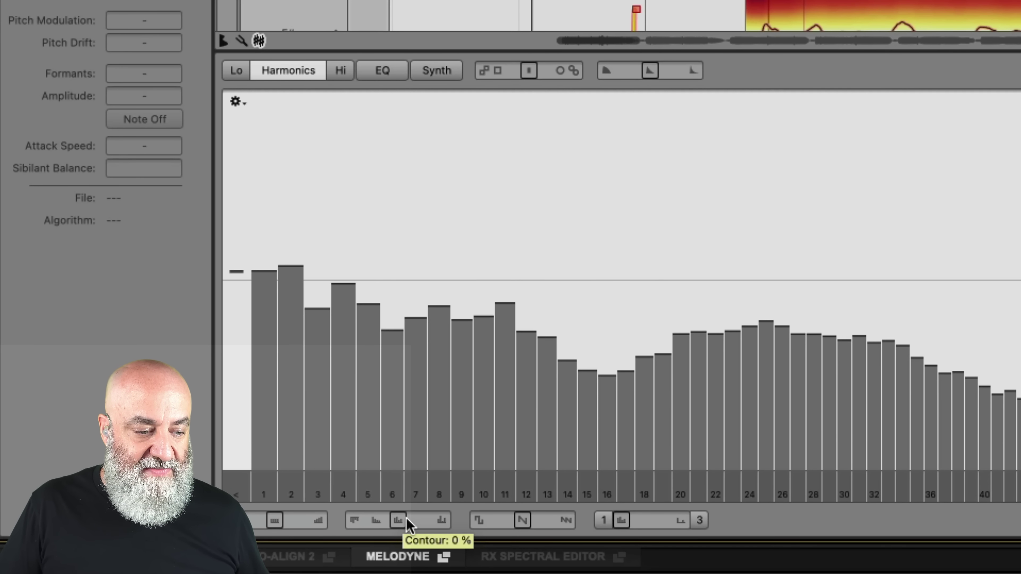
- Set the Harmonics Contour to −100% and Brilliance to +1% in the Sound Editor
left_click_drag(403, 522, 359, 533)
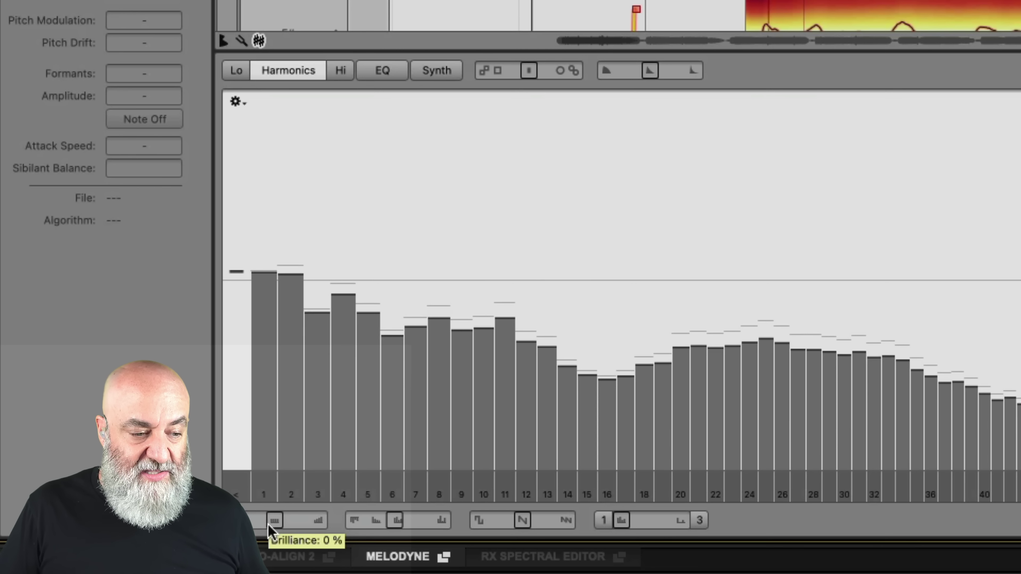
left_click_drag(269, 530, 304, 530)
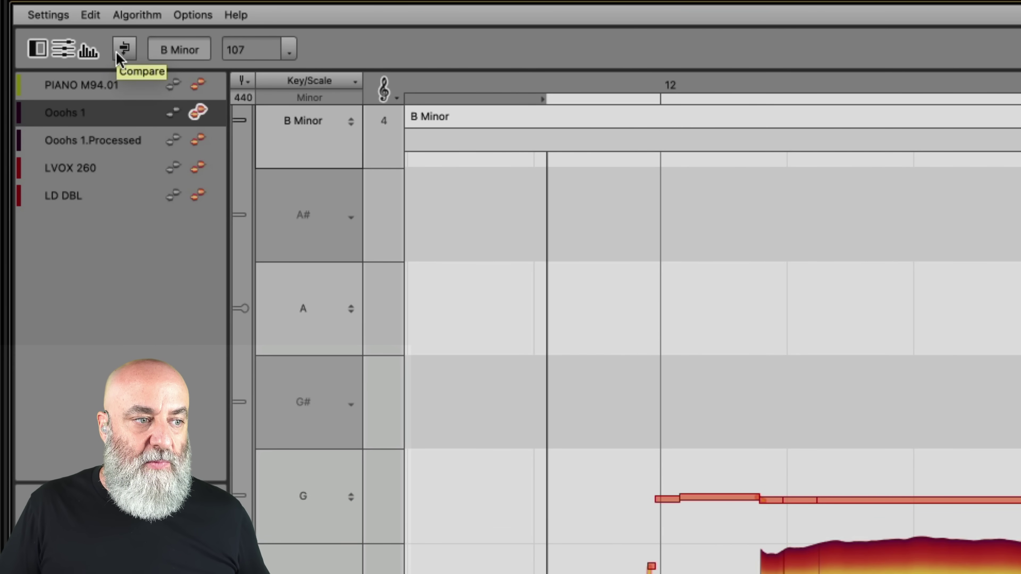
- Compare the edited ooh with the original, close the Sound Editor, and stop playback
left_click(117, 54)
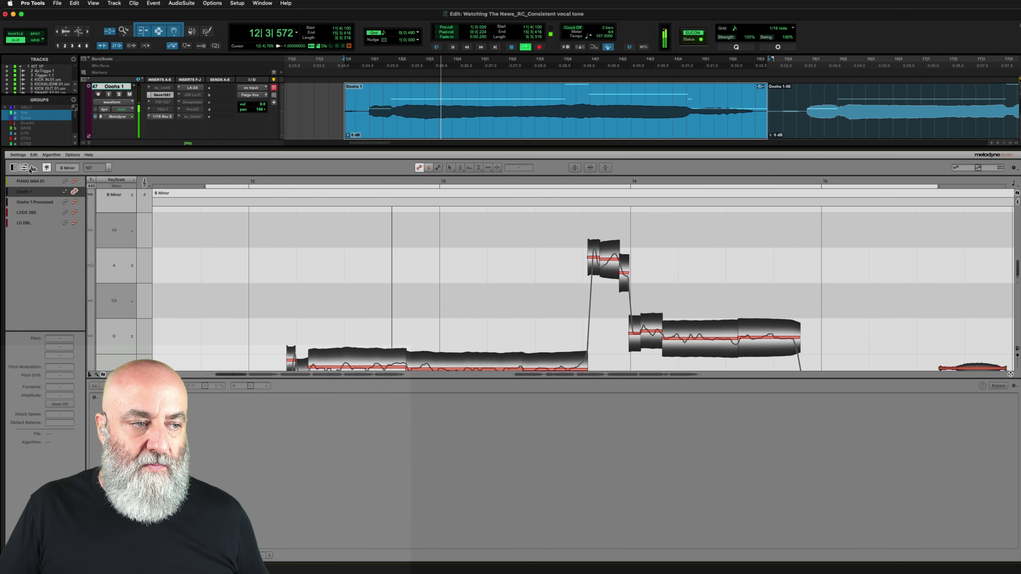
left_click(32, 169)
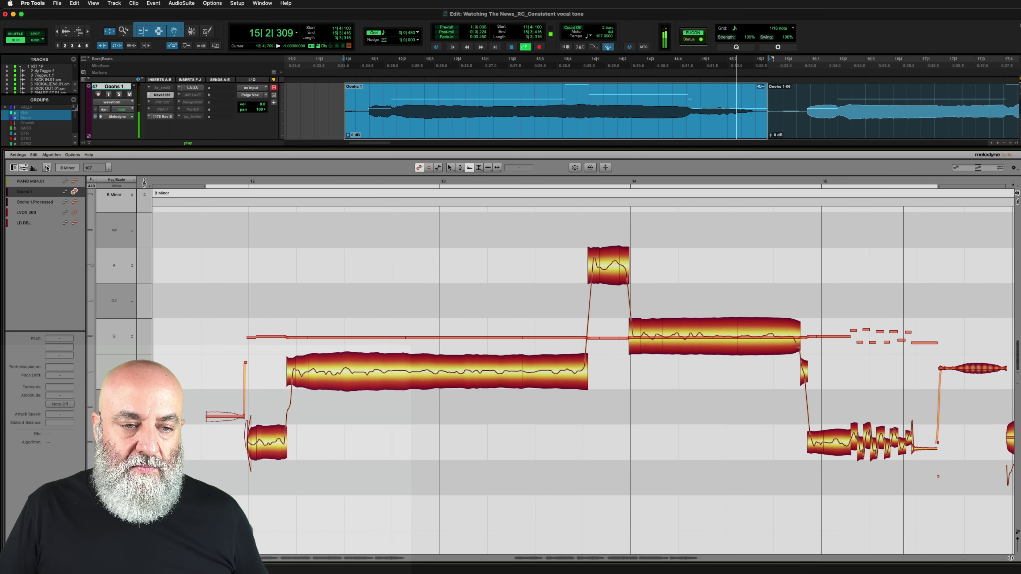
key("space")
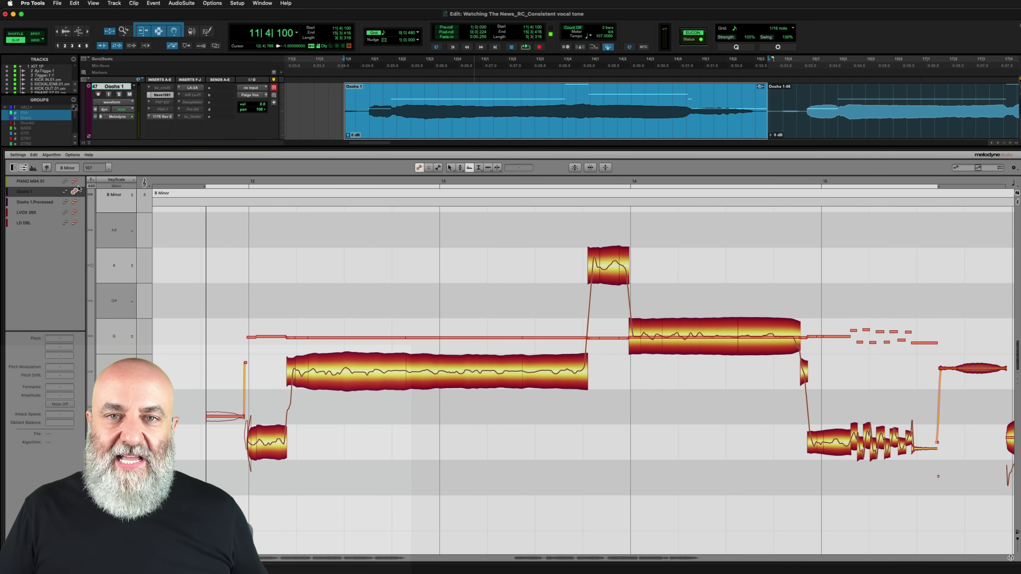